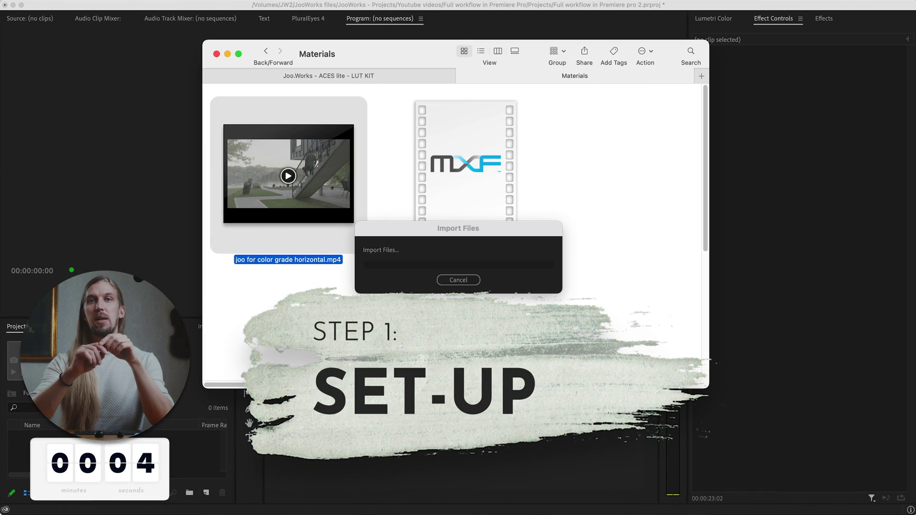
Import joo for color grade horizontal.mp4 and drag it onto the empty timeline to create its sequence
click(164, 221)
drag(52, 436, 351, 402)
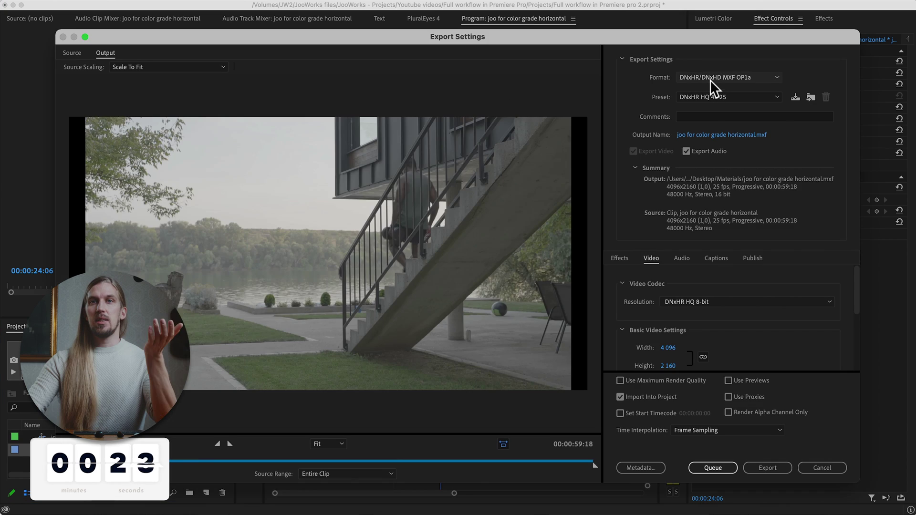
Export the sequence as DNxHR MXF OP1a using the DNxHR HQ 4K 25 preset and DNxHR HQX 10-bit
click(712, 85)
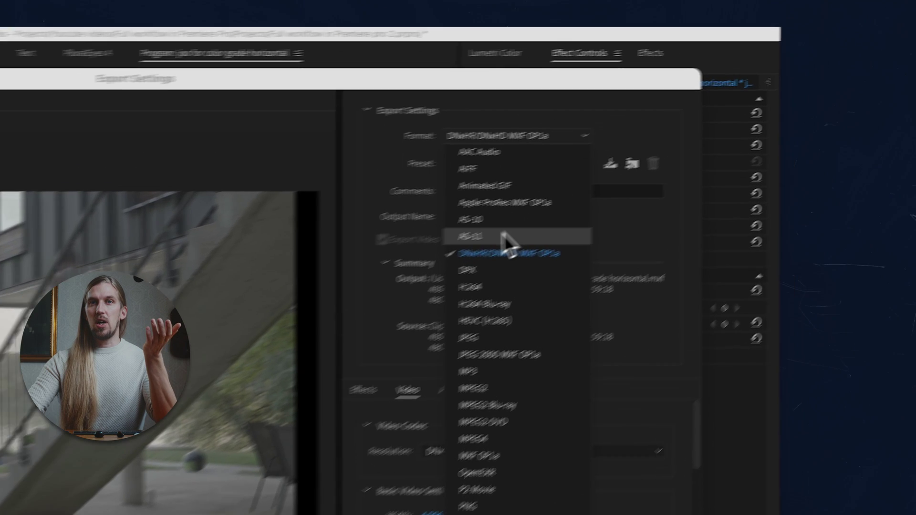
click(504, 251)
click(500, 164)
click(511, 177)
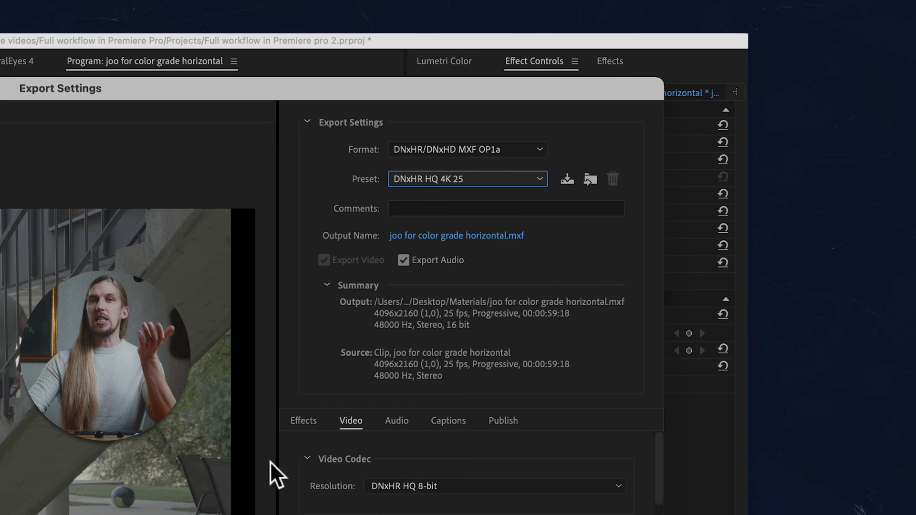
click(452, 486)
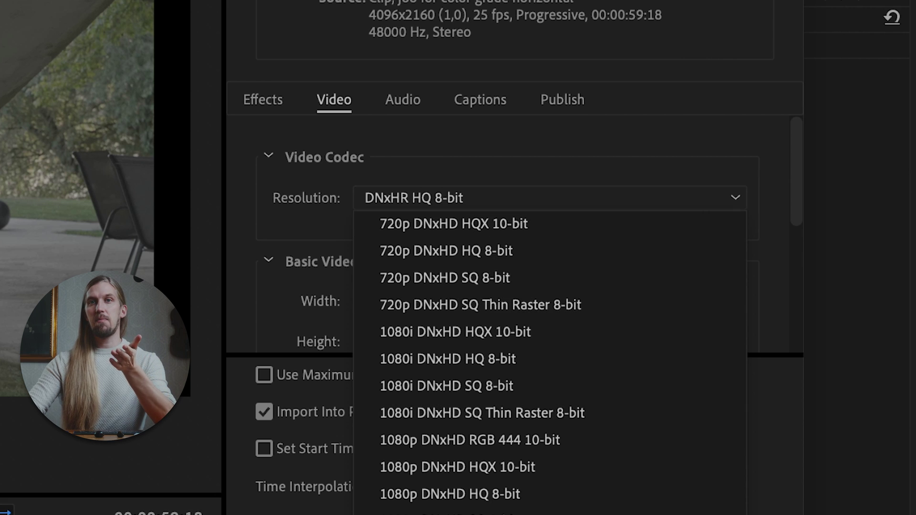
click(420, 513)
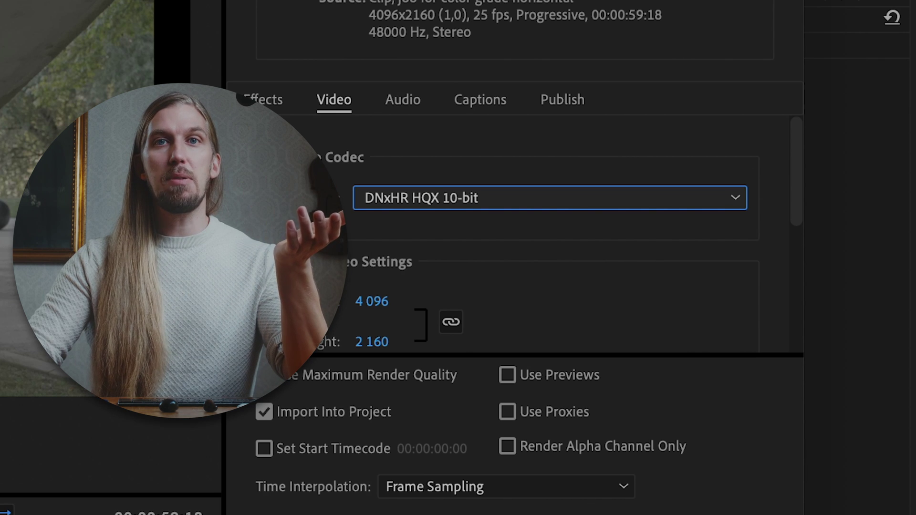
scroll(525, 234, down, 3)
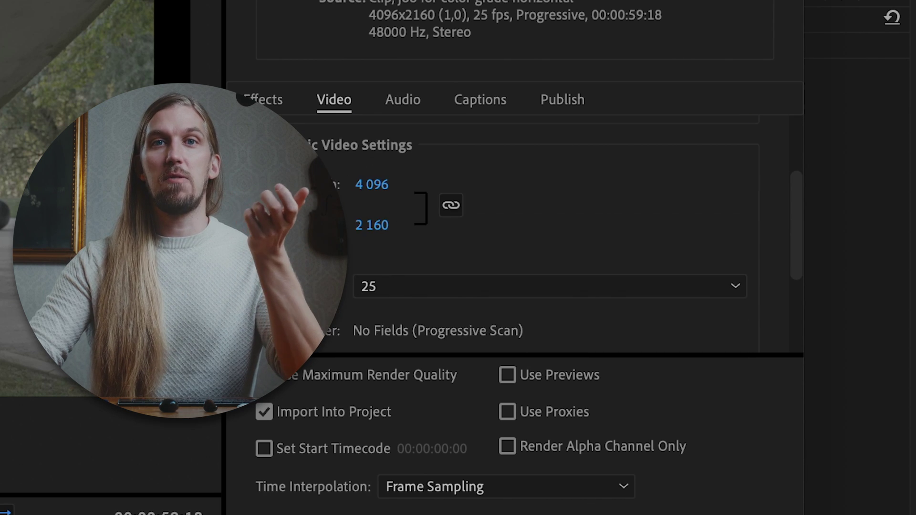
scroll(524, 234, down, 5)
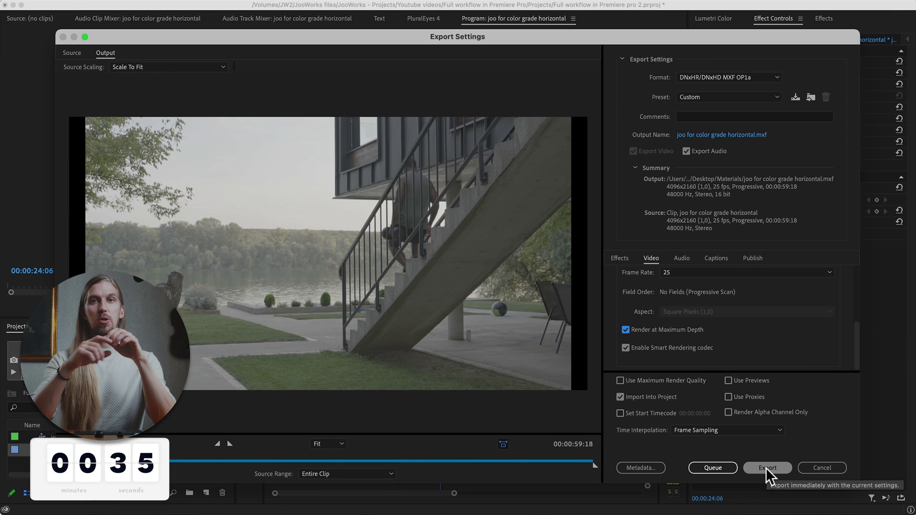
click(765, 468)
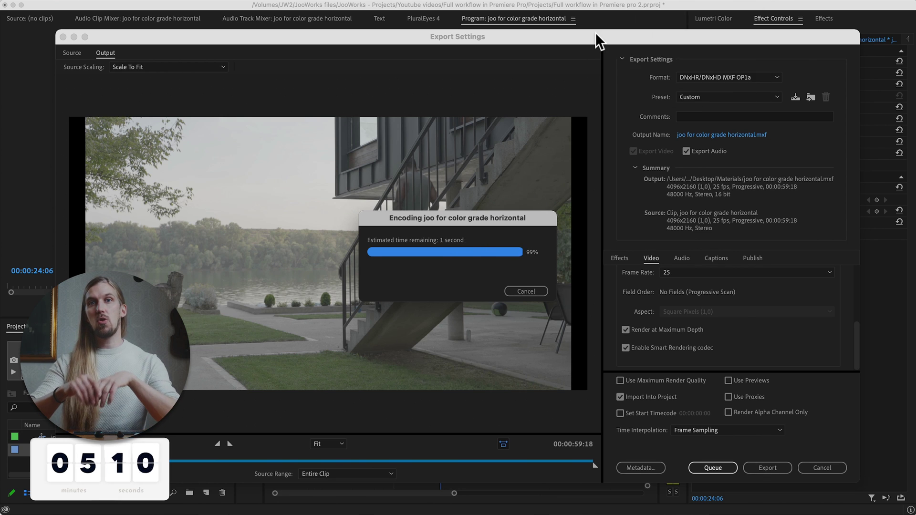
Save, replace the V1 clip with the exported .mxf, and split it with Scene Edit Detection
key(super+s)
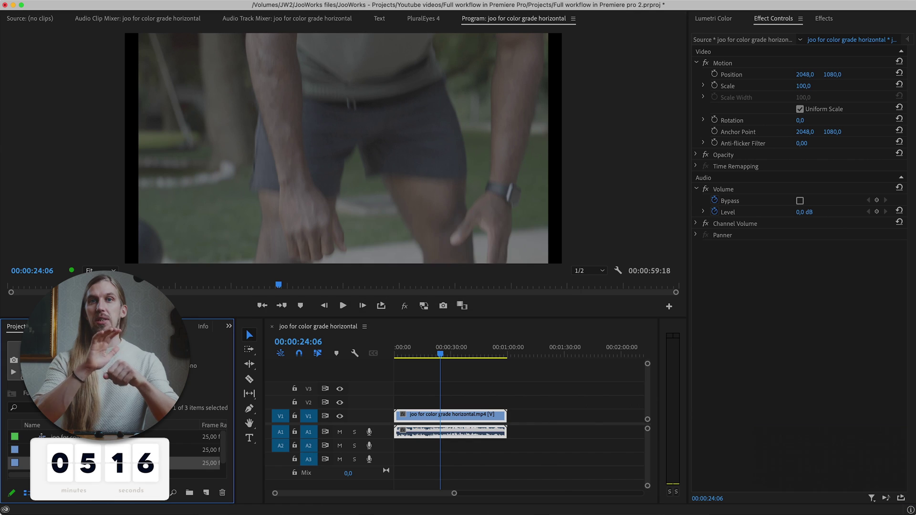
mouse_move(72, 463)
mouse_down()
mouse_move(392, 441)
mouse_move(426, 414)
mouse_up()
right_click(425, 413)
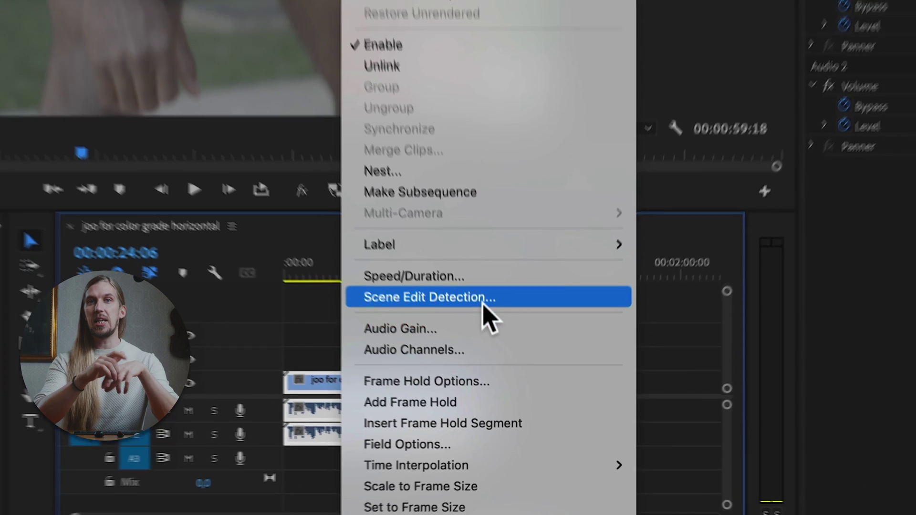
click(474, 276)
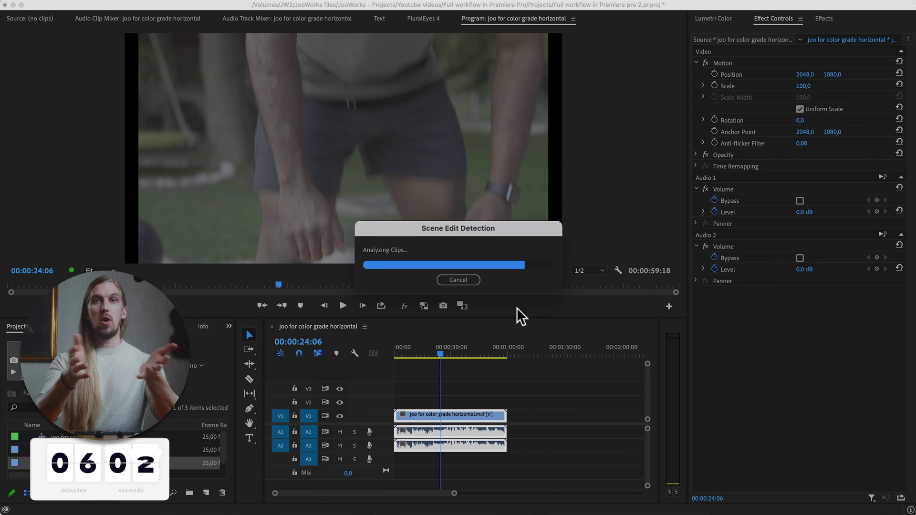
Create an adjustment layer on V2 stretched over the clips, with the playhead at 00:00:32:22
click(205, 491)
click(235, 406)
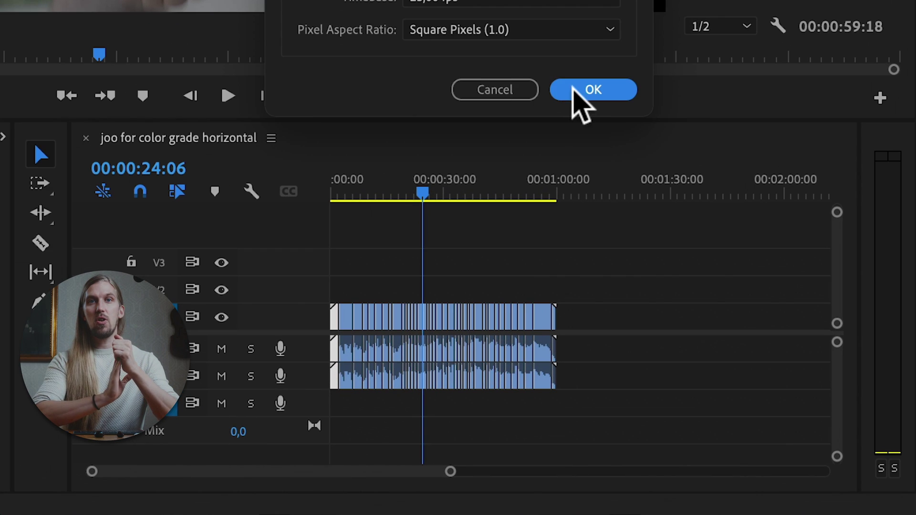
click(525, 302)
drag(57, 436, 377, 400)
drag(296, 285, 532, 286)
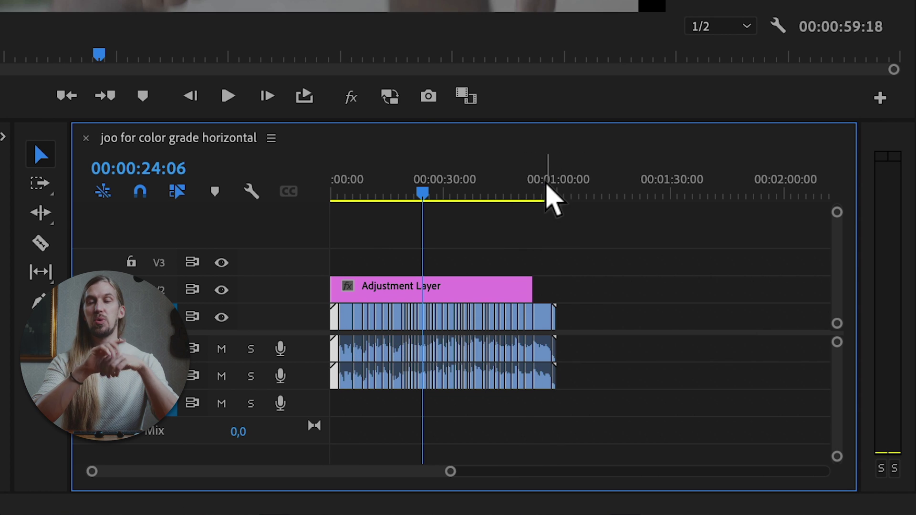
drag(548, 194, 454, 193)
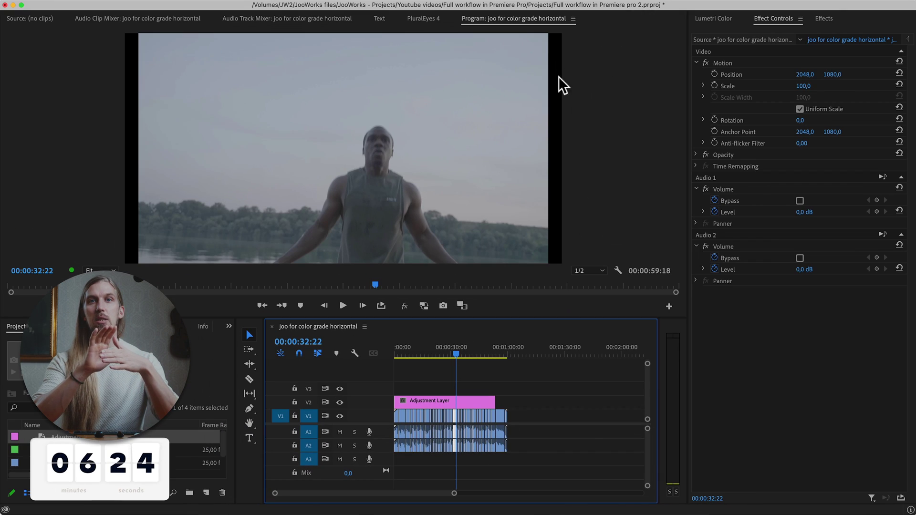
click(191, 450)
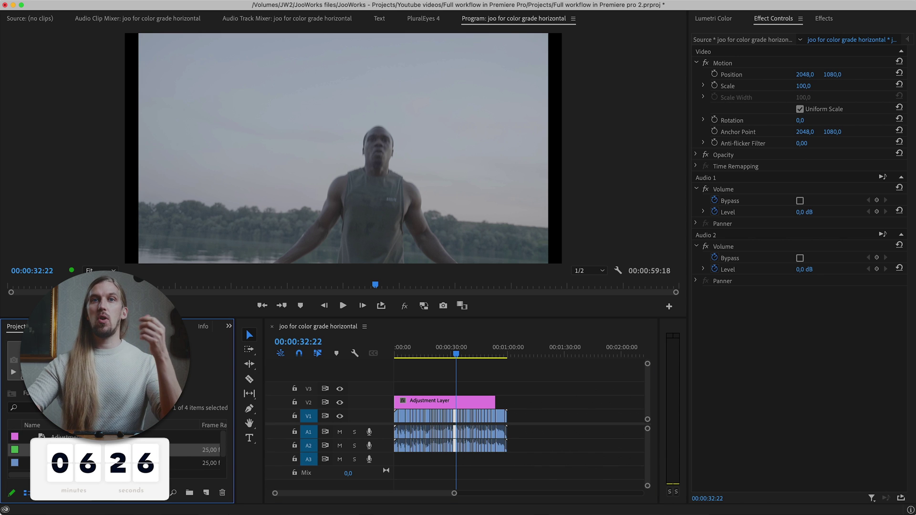
Change the sequence frame size to 3840 x 2160, accepting deletion of existing previews
right_click(58, 450)
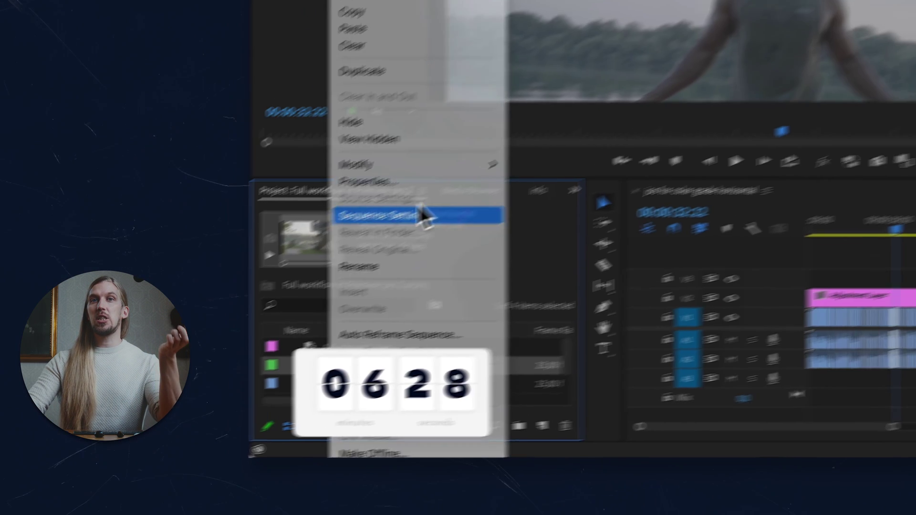
click(422, 216)
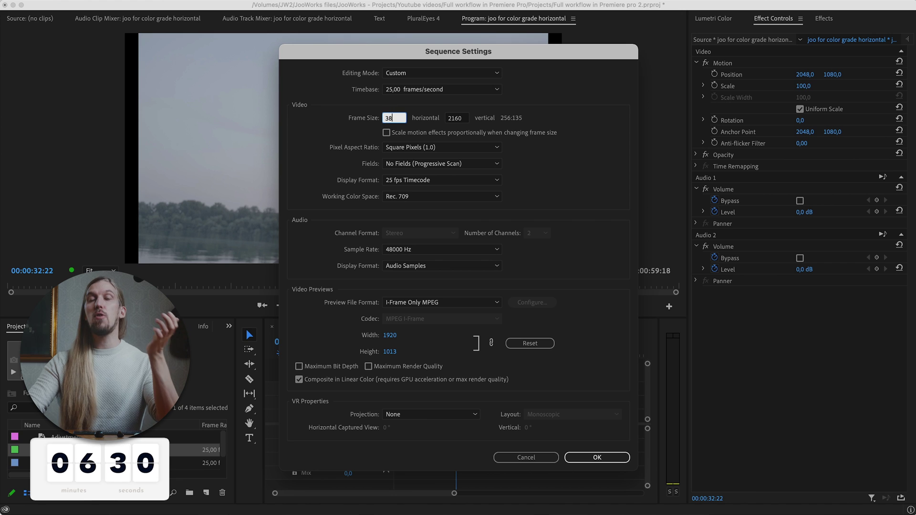
click(597, 457)
click(551, 275)
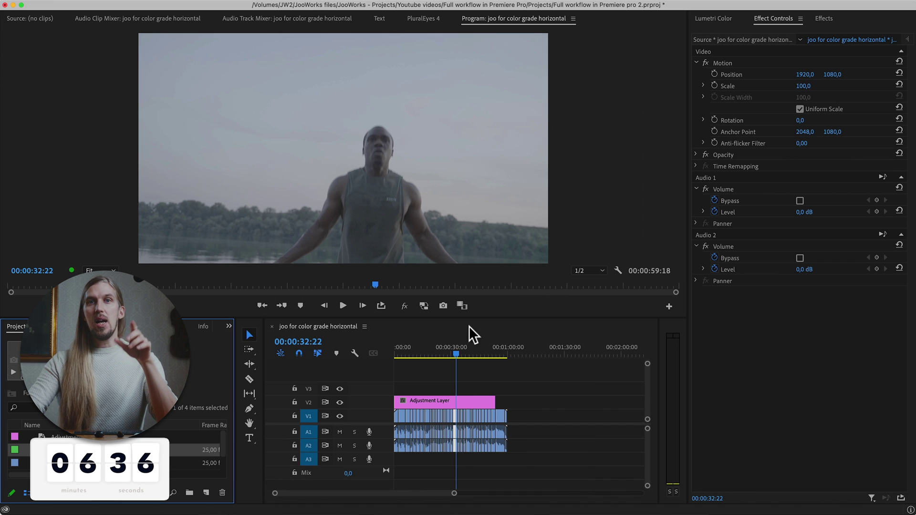
click(422, 346)
Return to the shot at 00:00:11:21 and zoom the timeline in around it
drag(422, 345, 416, 347)
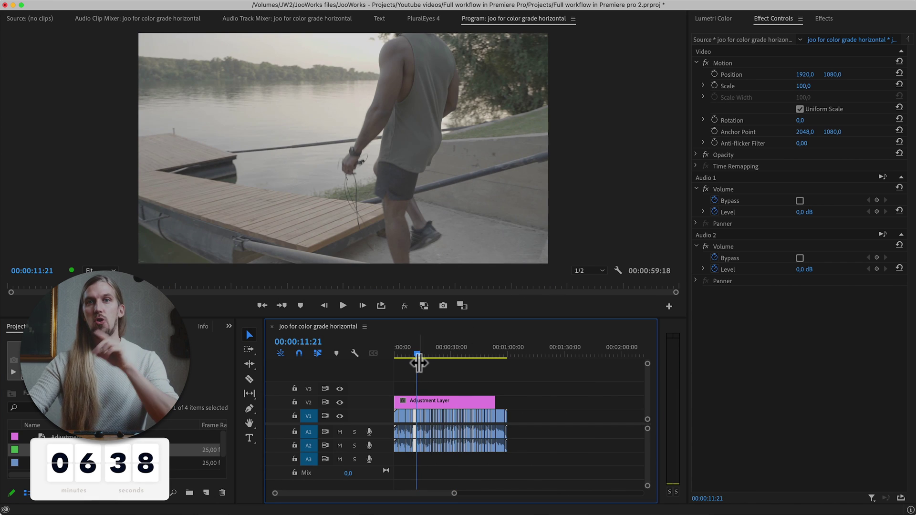
key(=)
scroll(422, 365, left, 2)
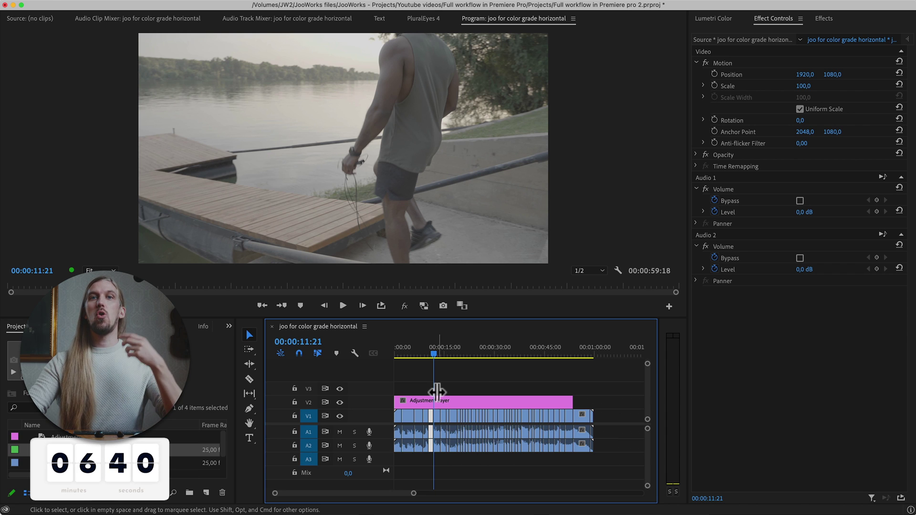
key(=)
right_click(427, 416)
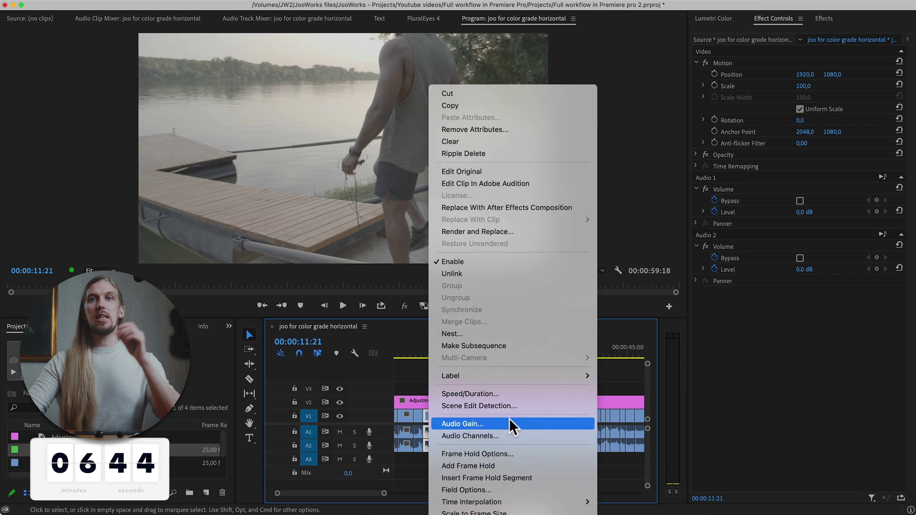
Label the 00:00:11:21 shot Mango, briefly check Comparison View, then show Lumetri Color
mouse_move(534, 243)
click(648, 344)
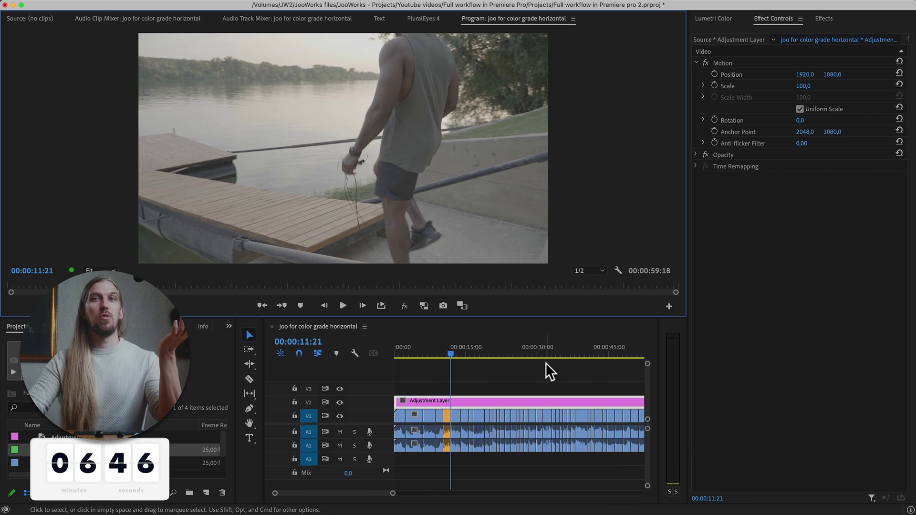
click(462, 305)
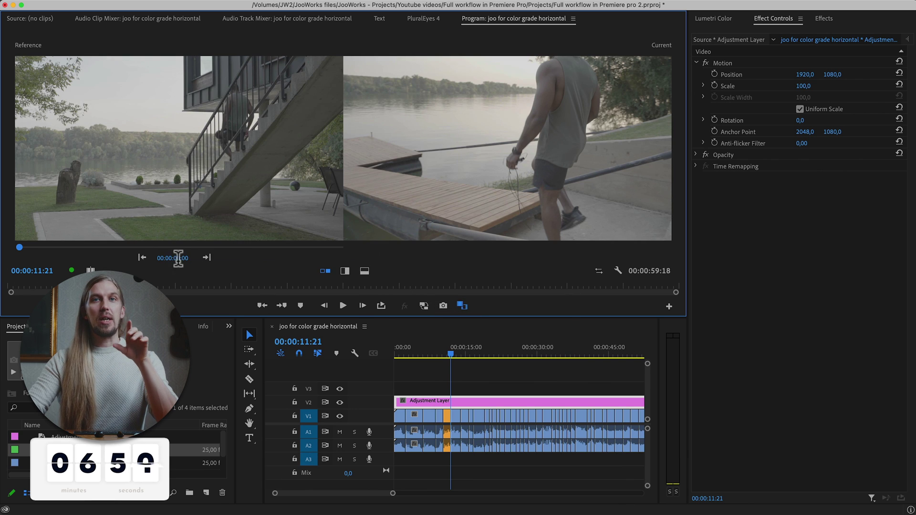
click(241, 256)
click(460, 305)
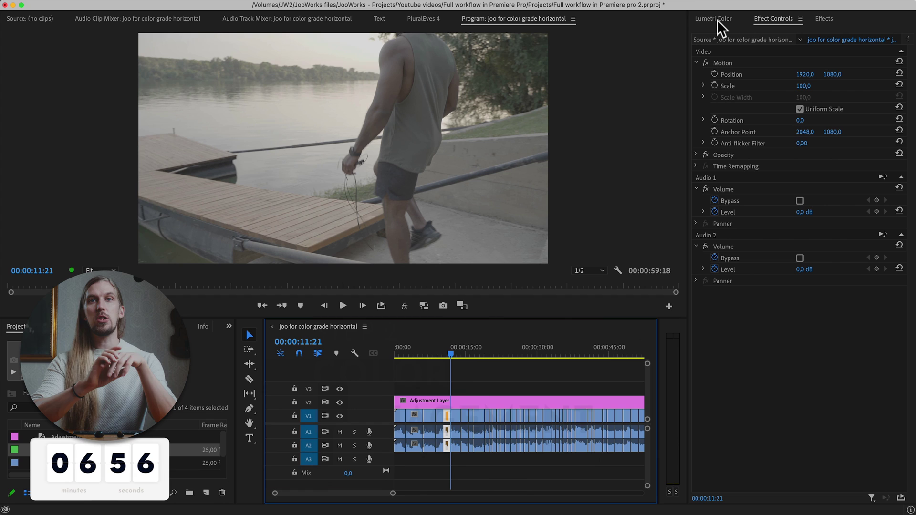
click(717, 20)
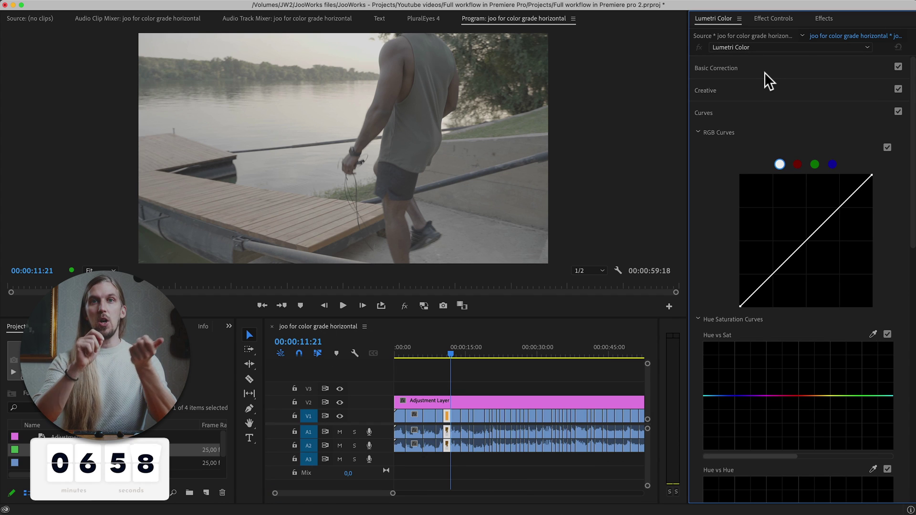
key(super+Tab)
key(super+Tab)
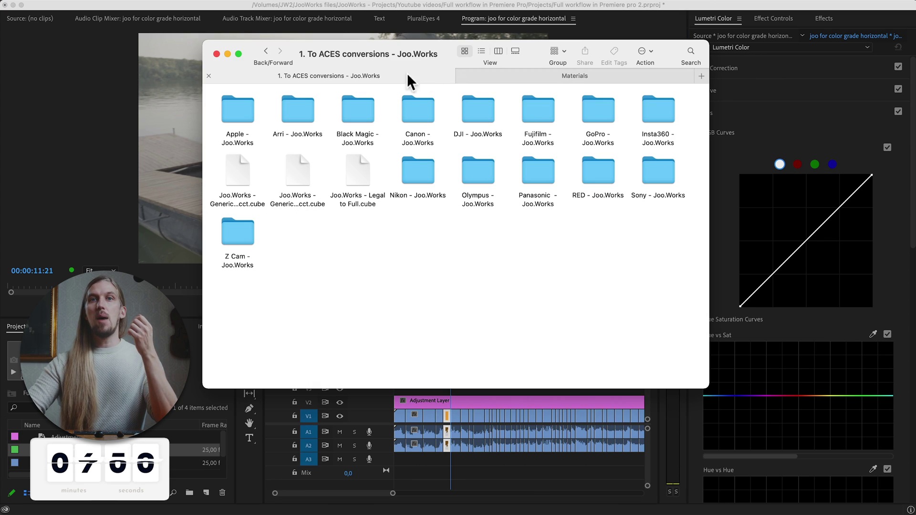
Step through the LUT KIT folders in Finder, reopen 1. To ACES conversions, then return to Premiere
click(266, 51)
double_click(269, 139)
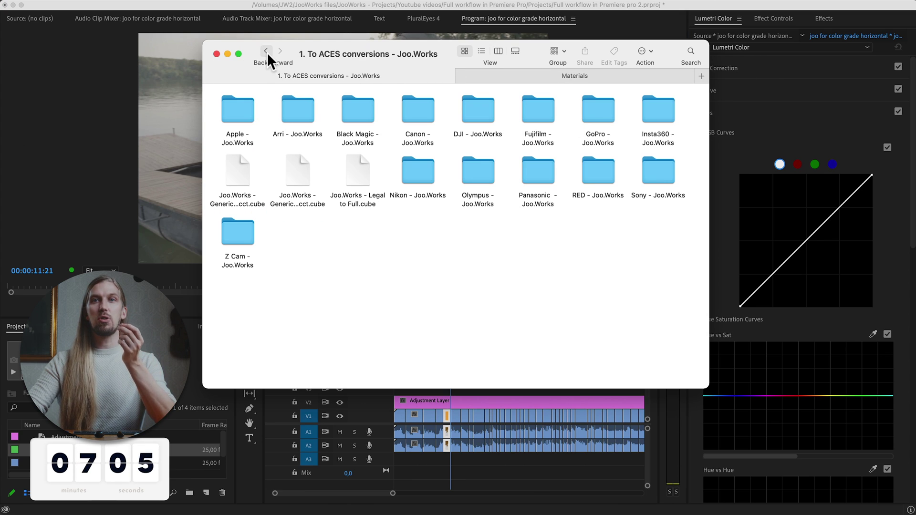
click(266, 52)
key(Right)
key(Right)
key(Right)
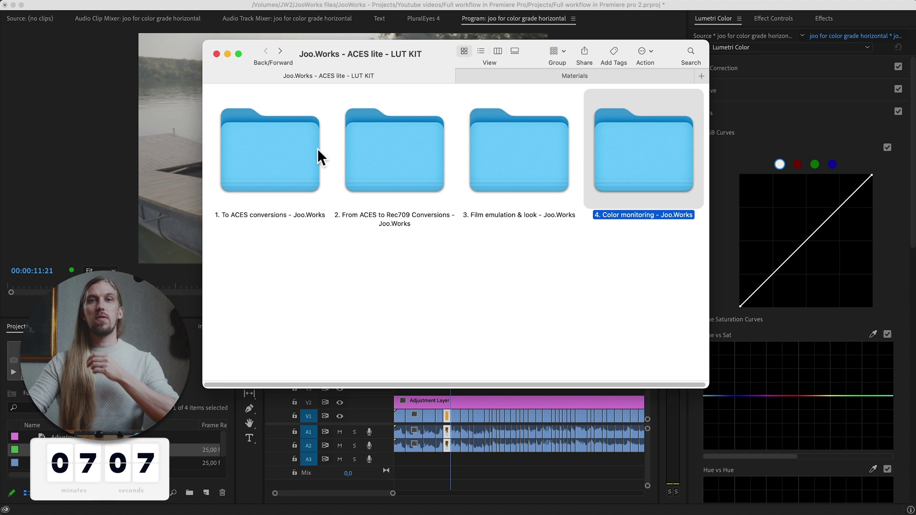
click(270, 133)
double_click(302, 142)
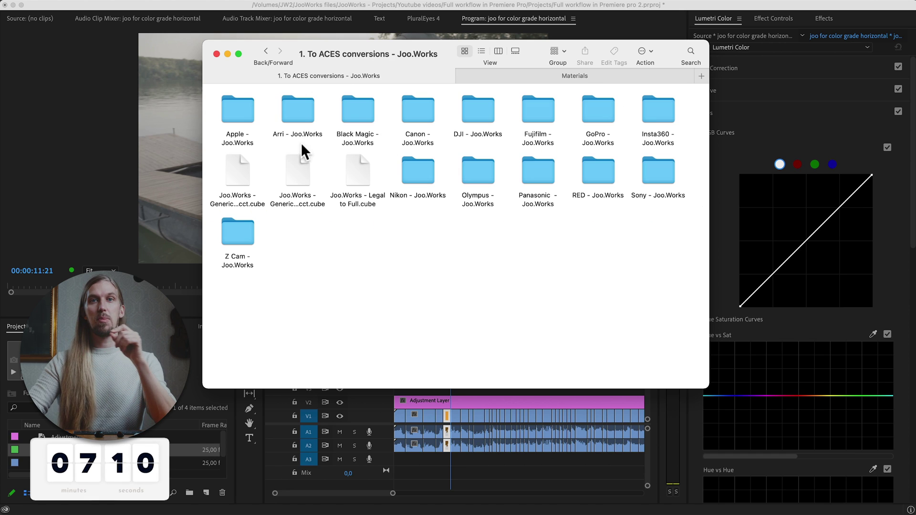
click(170, 162)
Load Sony A7Siii S-log3 S-gamut-cine to ACEScct.cube as the clip's Lumetri input LUT
click(725, 69)
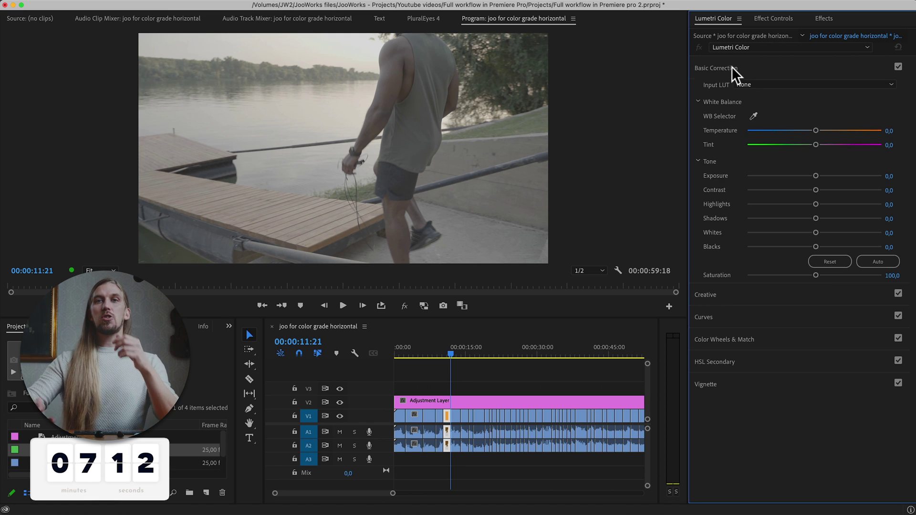
click(752, 84)
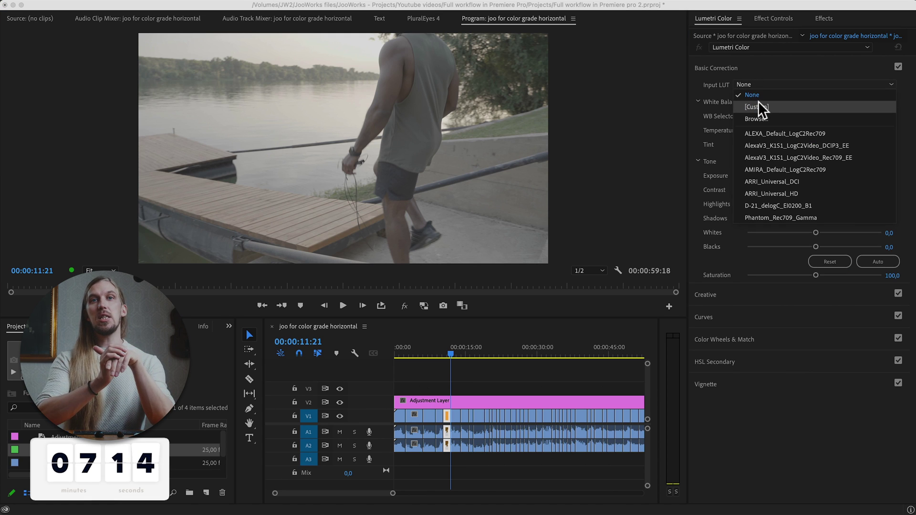
click(737, 103)
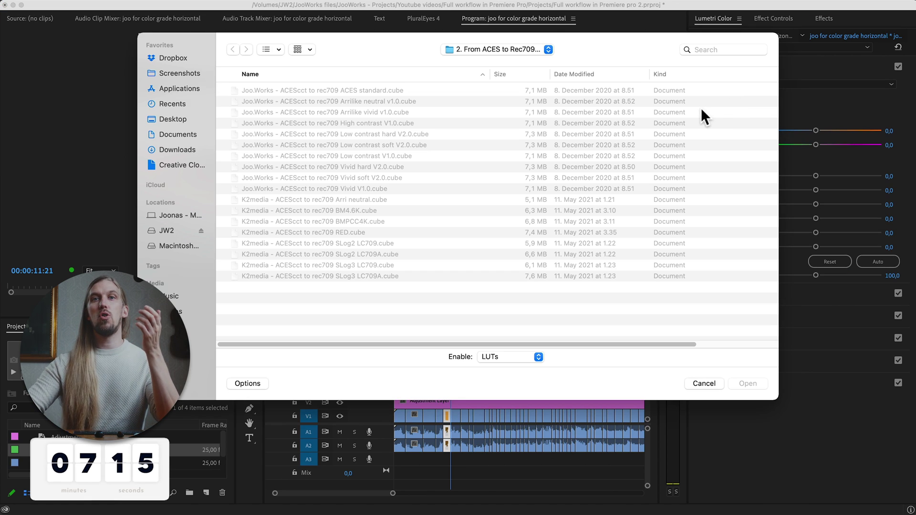
click(511, 49)
click(511, 64)
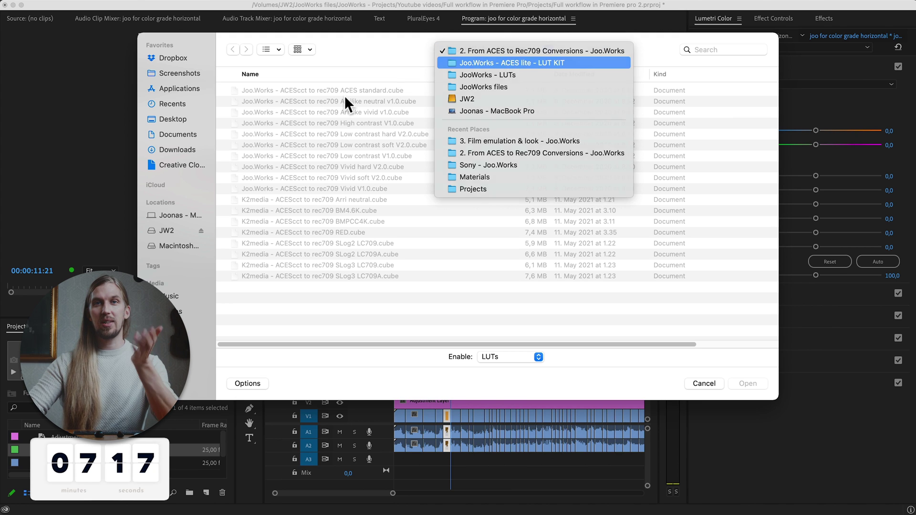
double_click(285, 93)
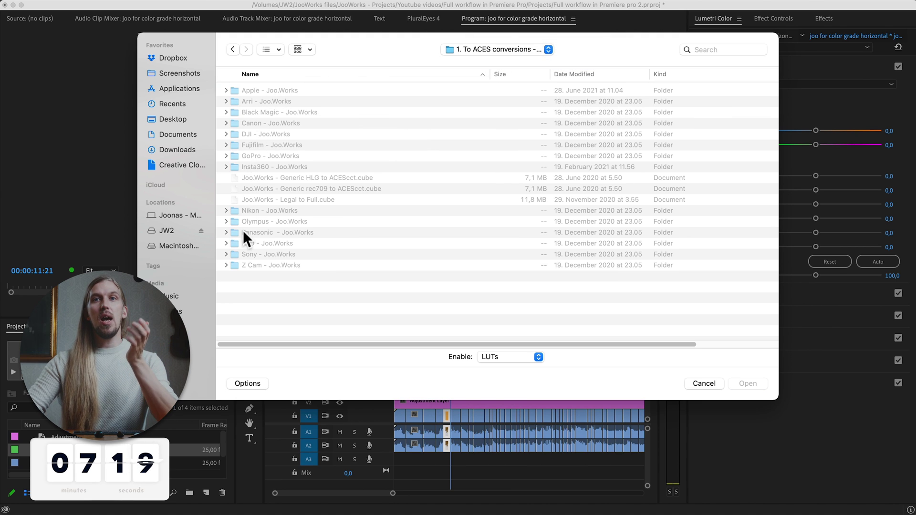
double_click(250, 254)
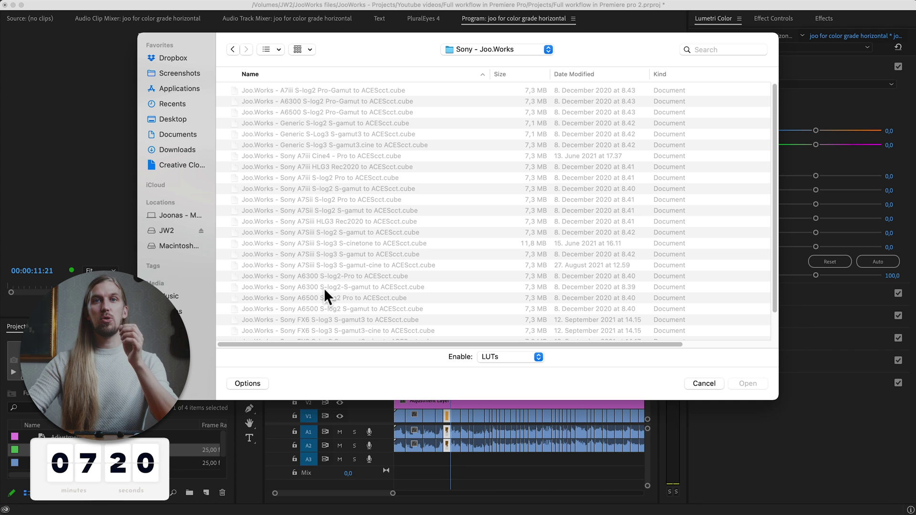
click(328, 265)
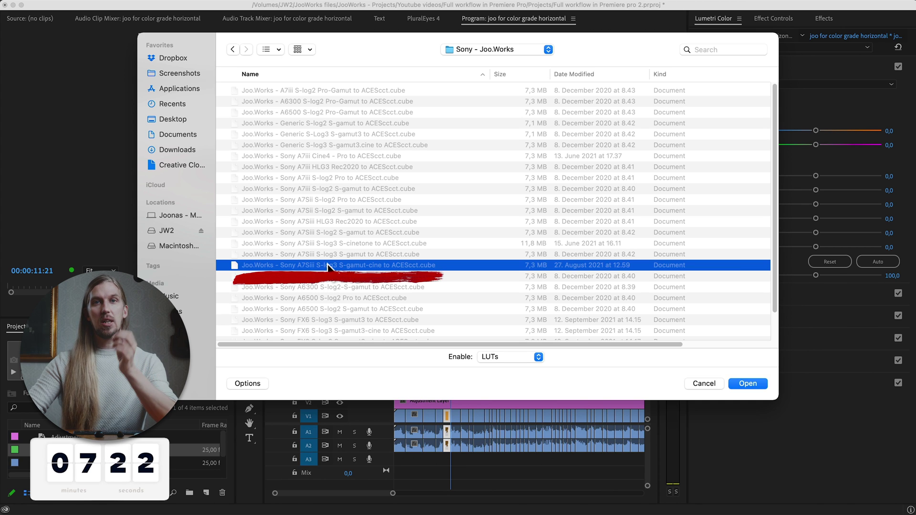
double_click(328, 264)
Rename the Lumetri Color effect in Effect Controls to 'To ACEScct'
click(774, 19)
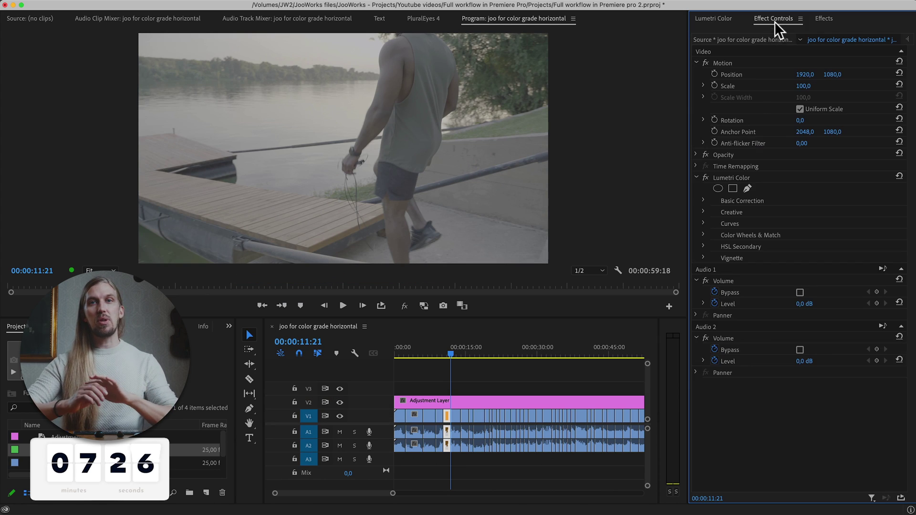
right_click(743, 178)
click(745, 184)
text(To ACESc)
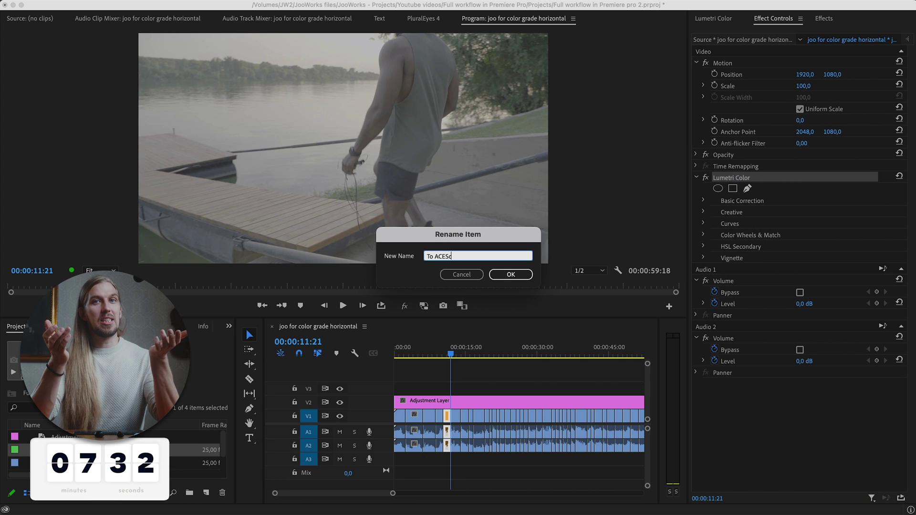
text(ct)
key(Return)
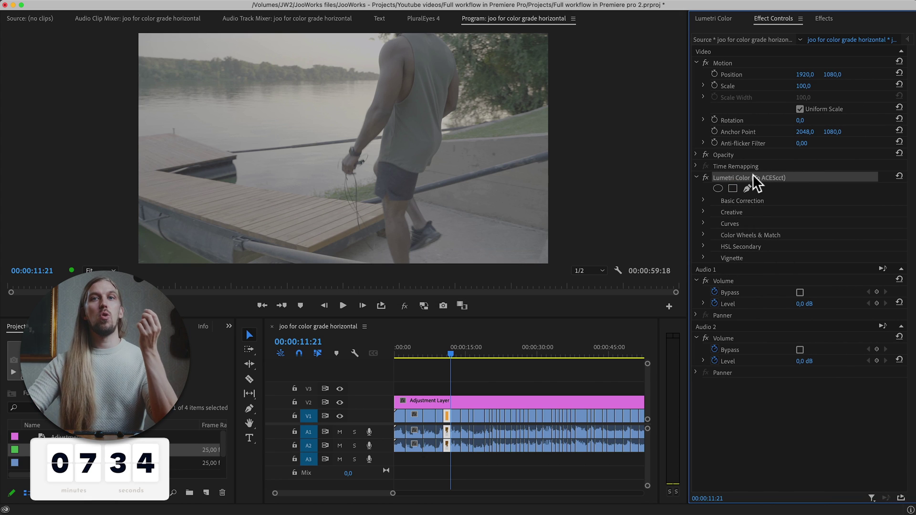
Cut the To ACEScct effect, paste it onto all scene-split clips, and spot-check three clips
key(Delete)
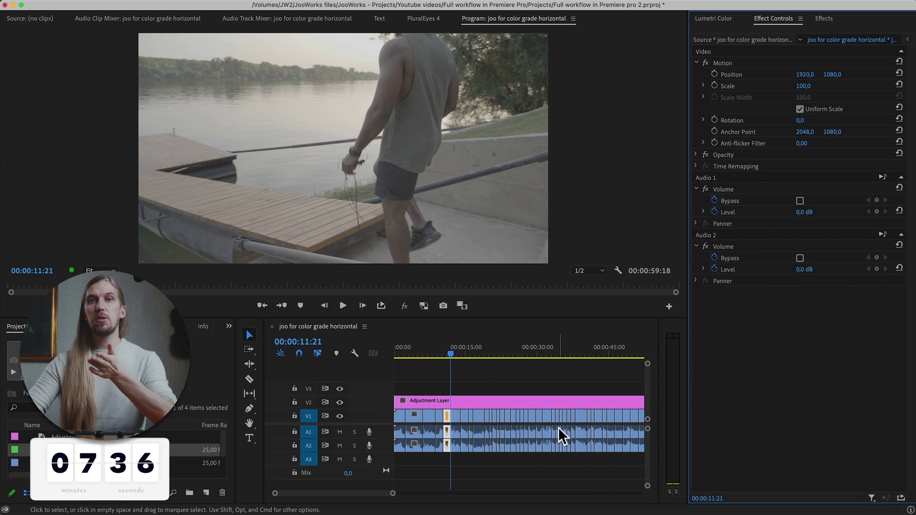
scroll(533, 465, down, 2)
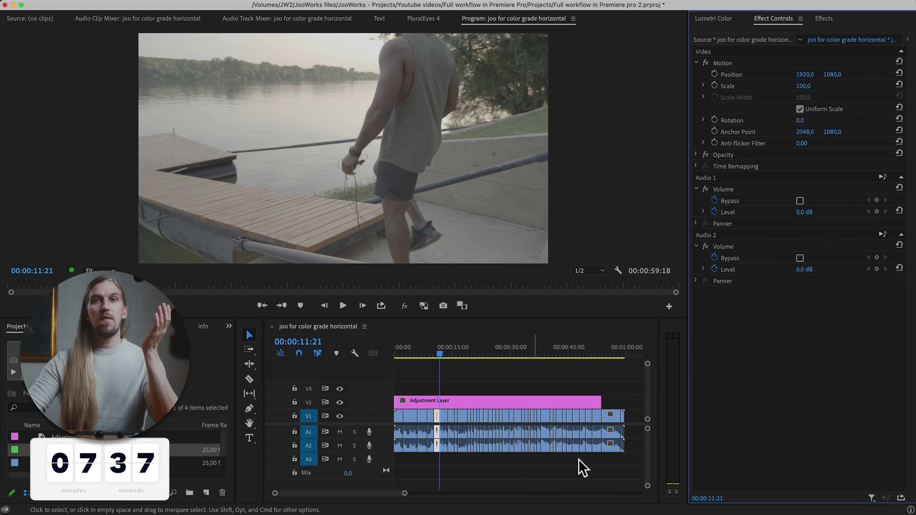
drag(597, 459, 382, 418)
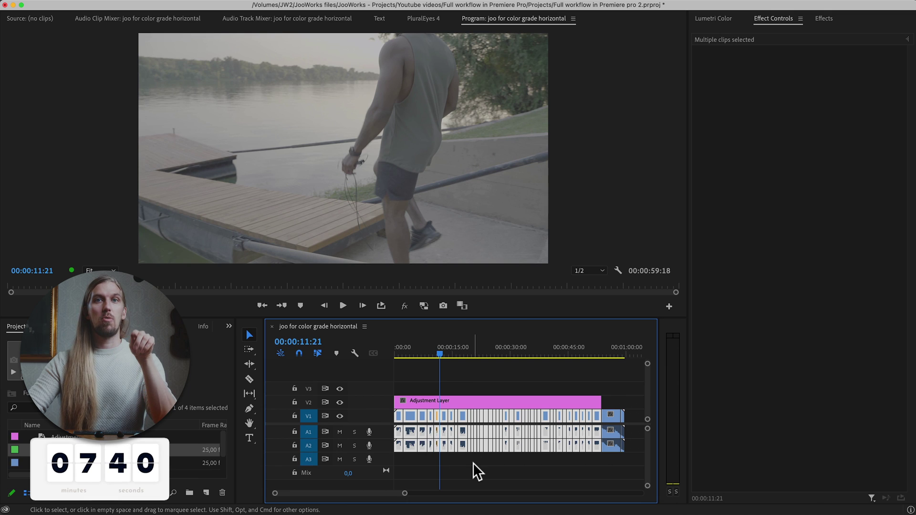
click(536, 419)
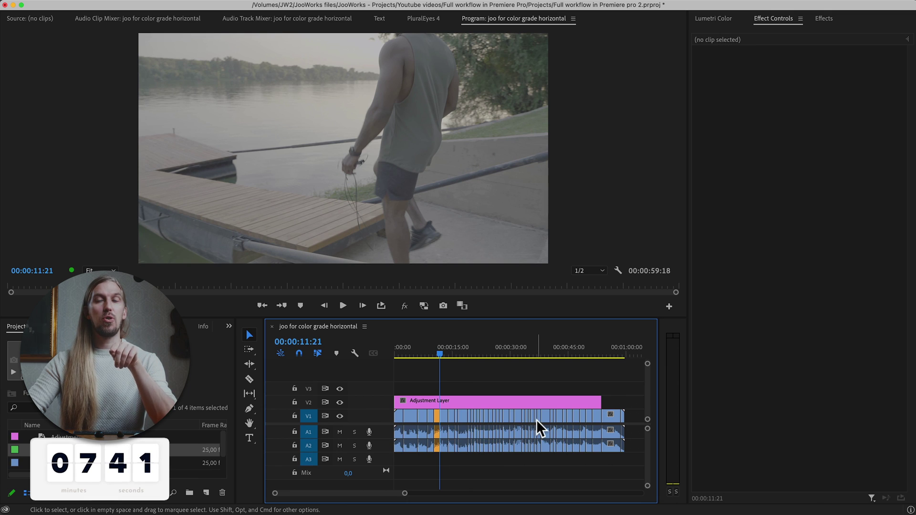
click(561, 416)
click(581, 416)
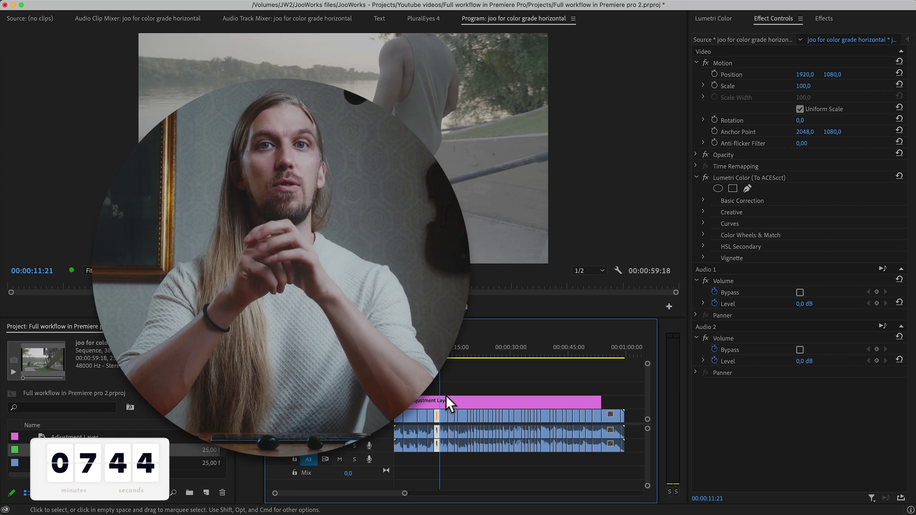
Give the adjustment layer the ACES standard input LUT from '2. From ACES to Rec709'
click(445, 395)
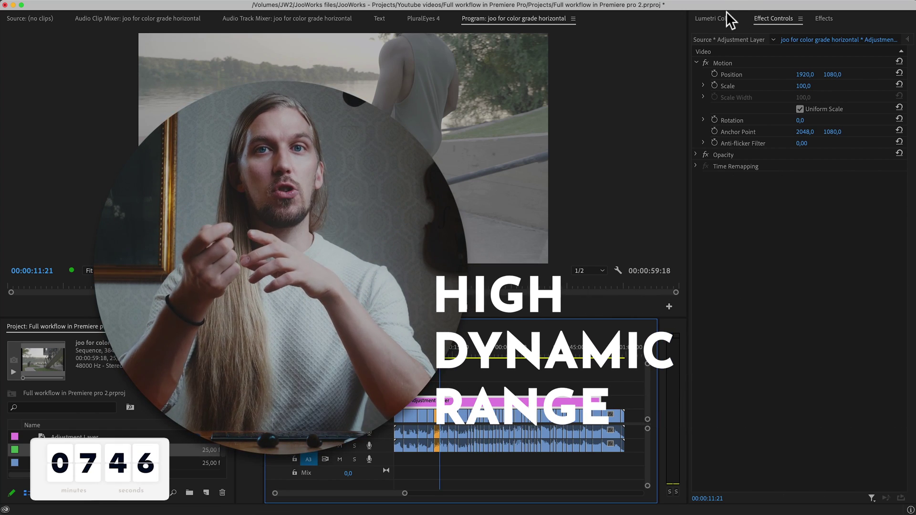
click(722, 15)
click(761, 84)
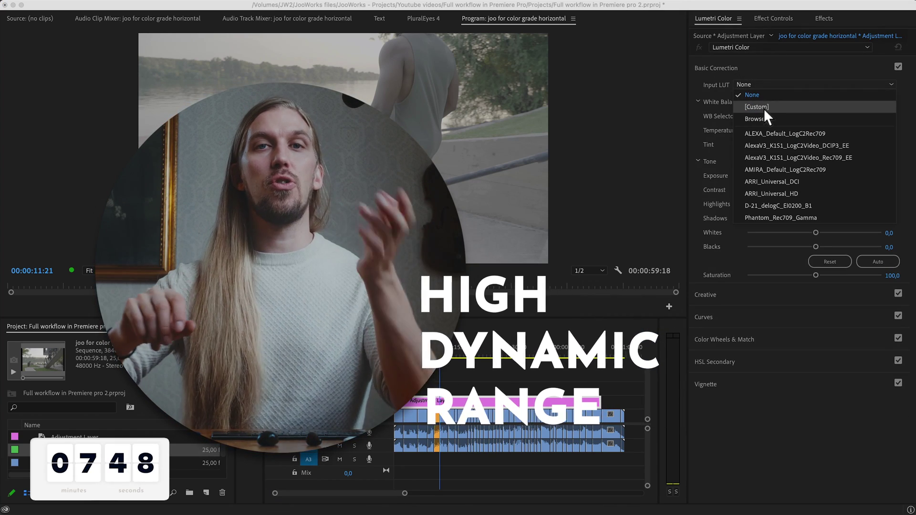
click(753, 118)
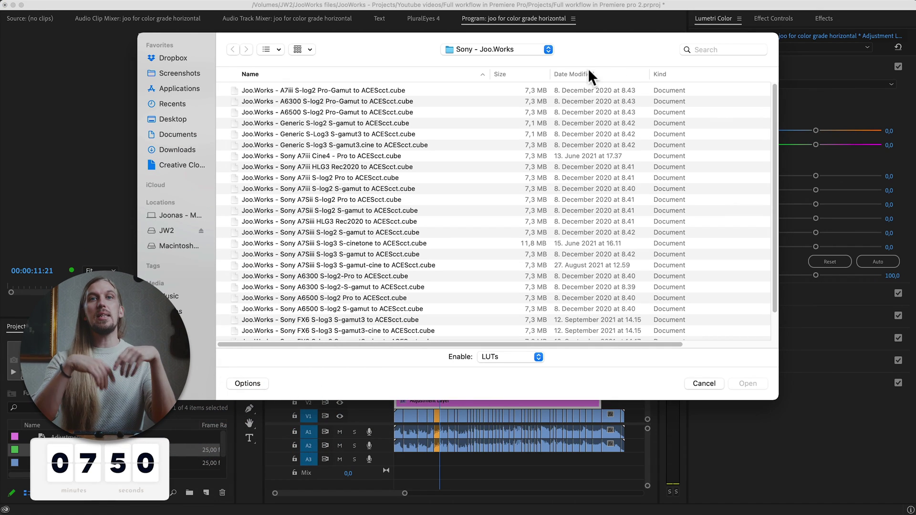
click(537, 53)
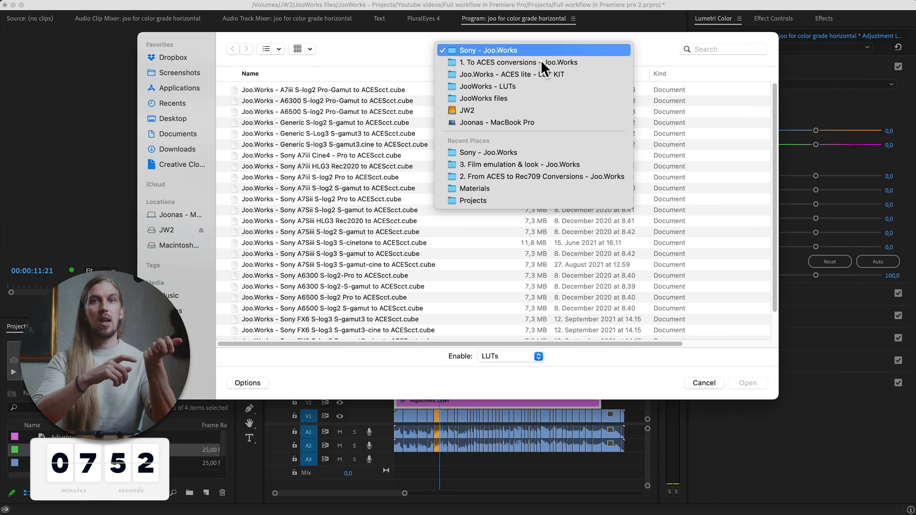
click(541, 72)
double_click(272, 100)
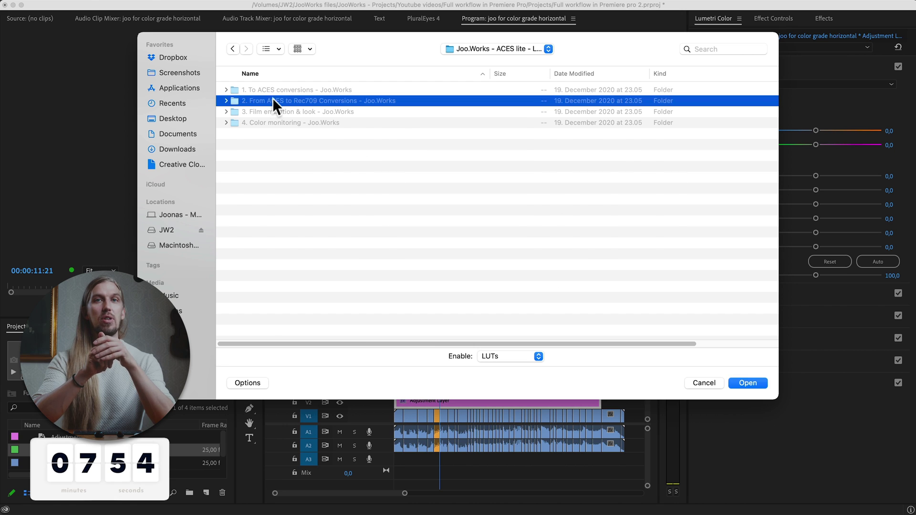
click(366, 101)
double_click(364, 92)
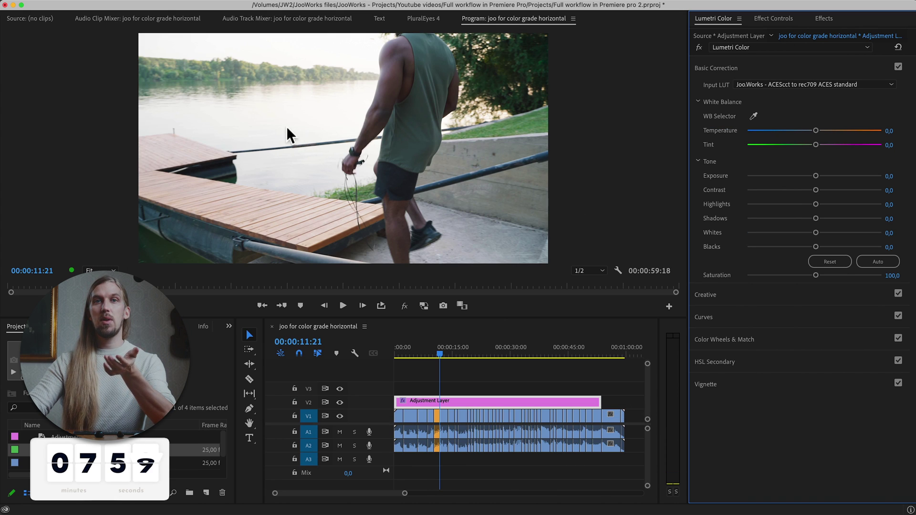
Compare Arrilike neutral v1.0 and Low contrast soft V2.0 LUTs, settling on Arrilike neutral v1.0
click(795, 85)
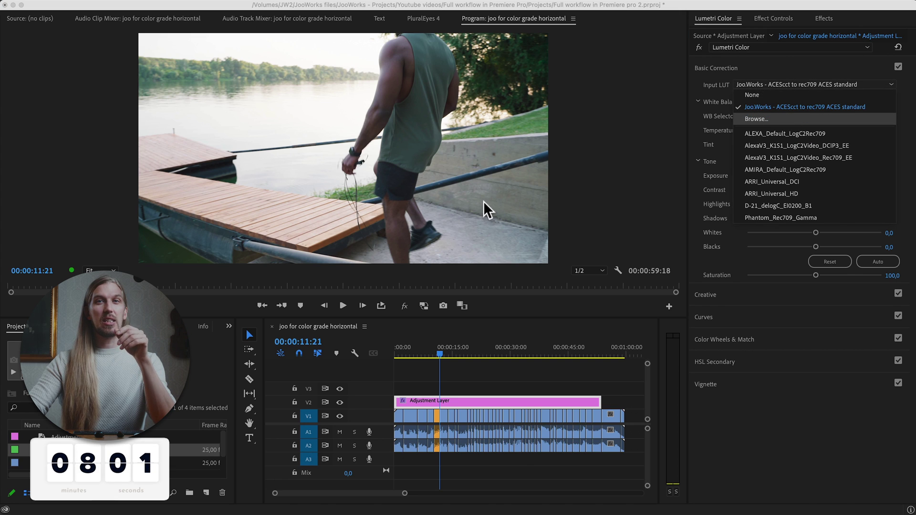
key(Return)
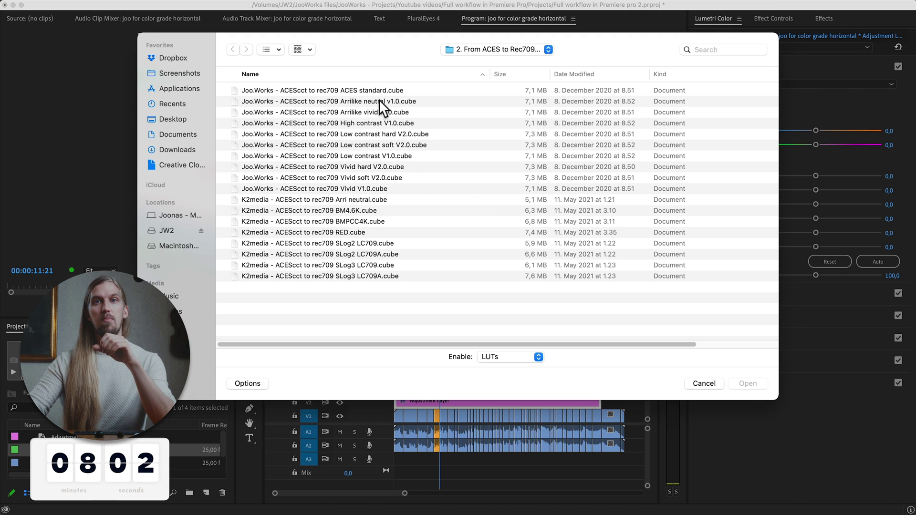
double_click(378, 102)
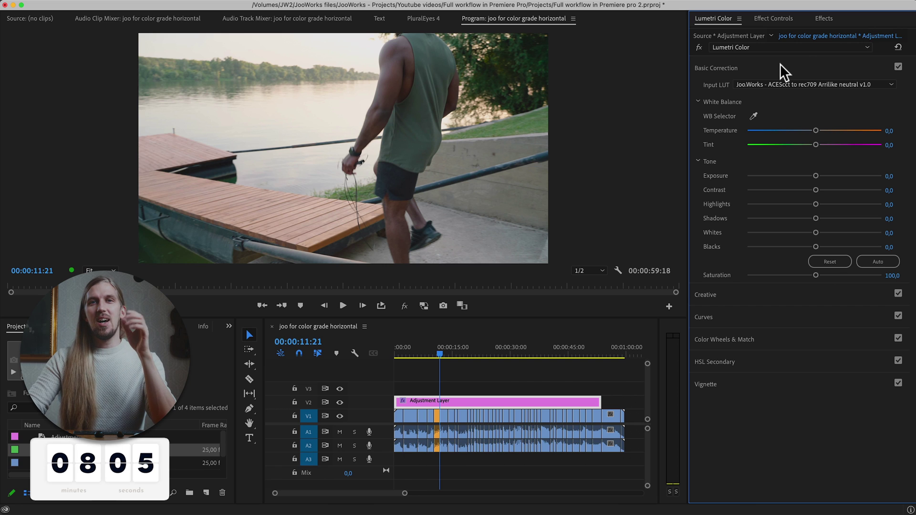
click(779, 85)
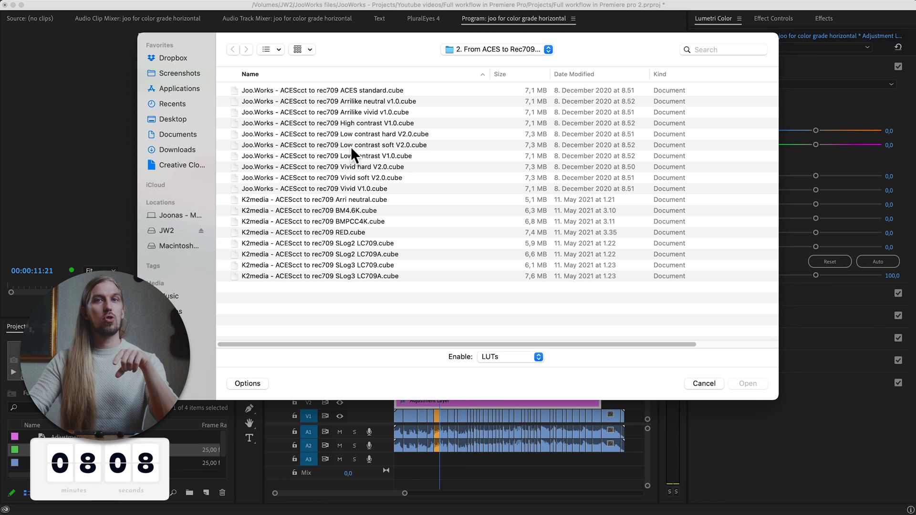
double_click(358, 144)
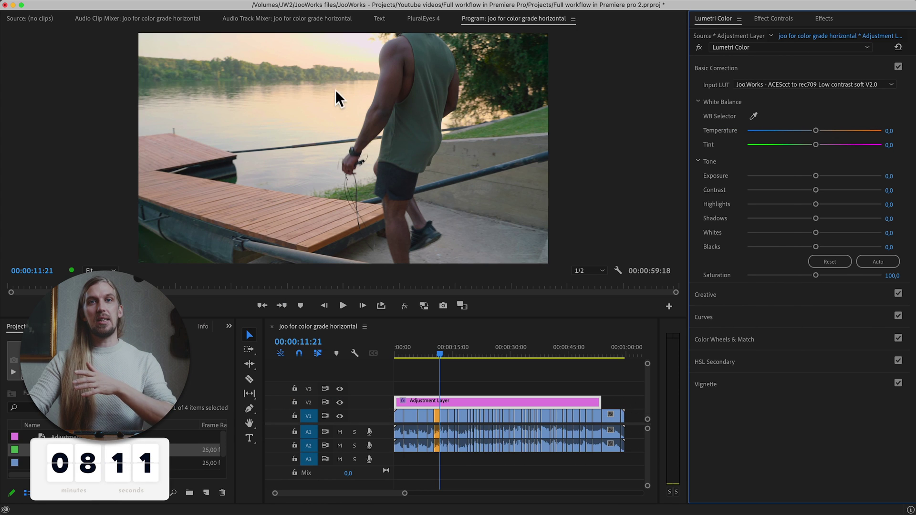
click(765, 85)
click(770, 116)
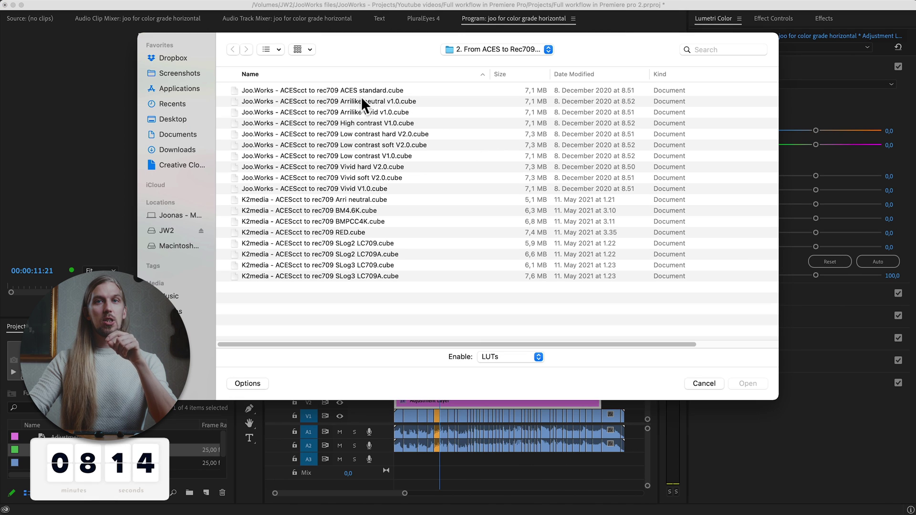
double_click(383, 105)
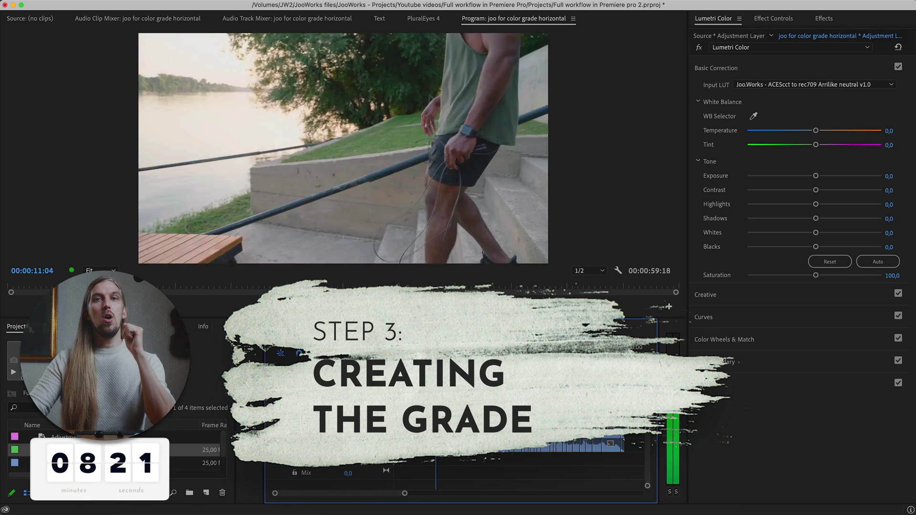
Step back to an earlier frame, then rename the adjustment layer's Lumetri Color effect 'to Rec709'
drag(416, 354, 436, 361)
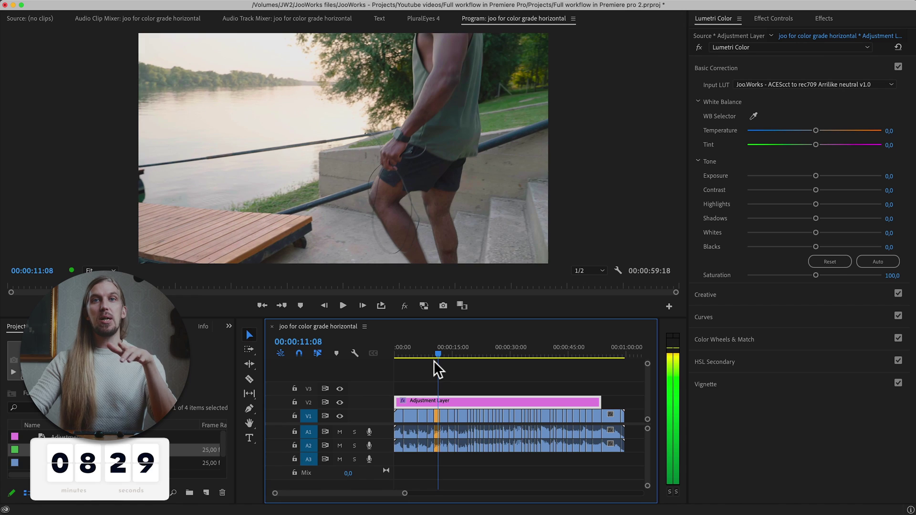
click(780, 19)
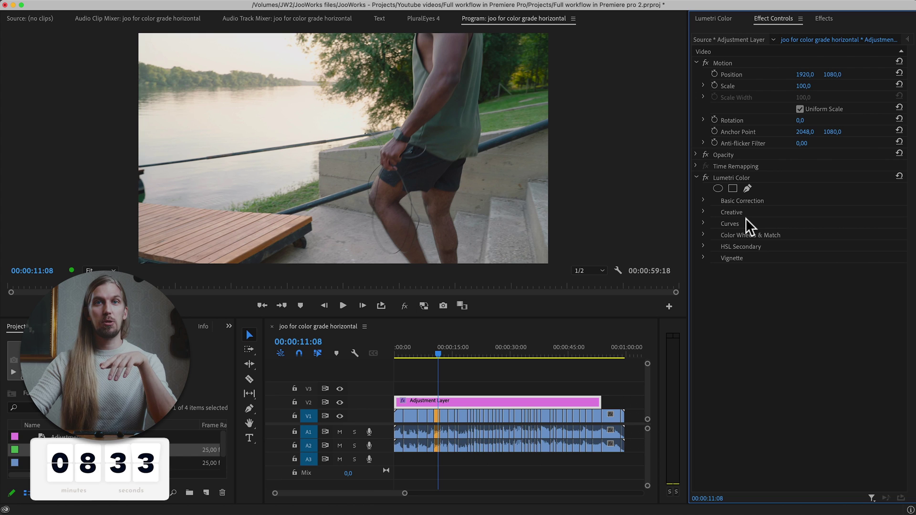
click(734, 180)
right_click(733, 177)
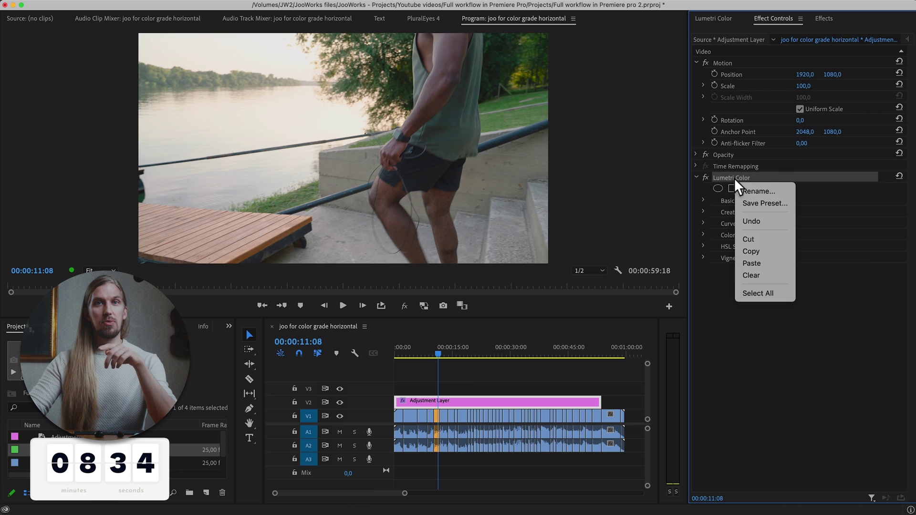
click(760, 188)
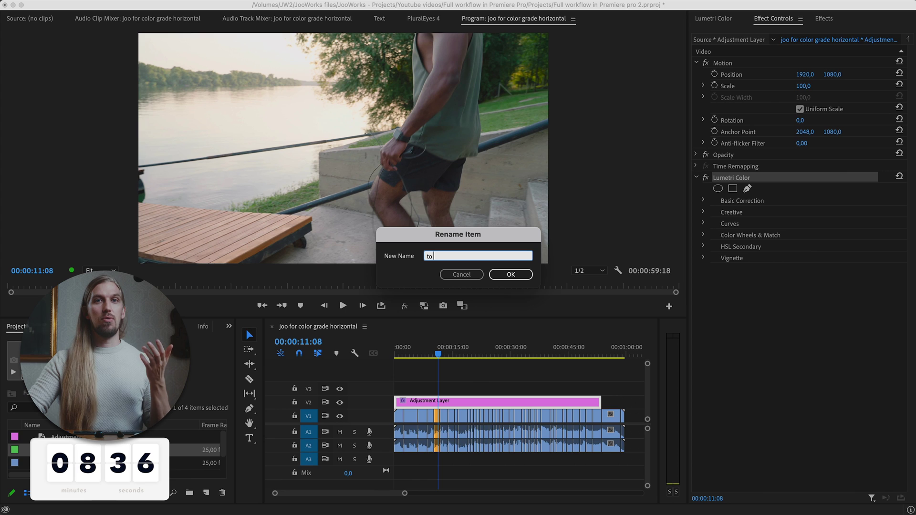
text(to Rec709)
key(Return)
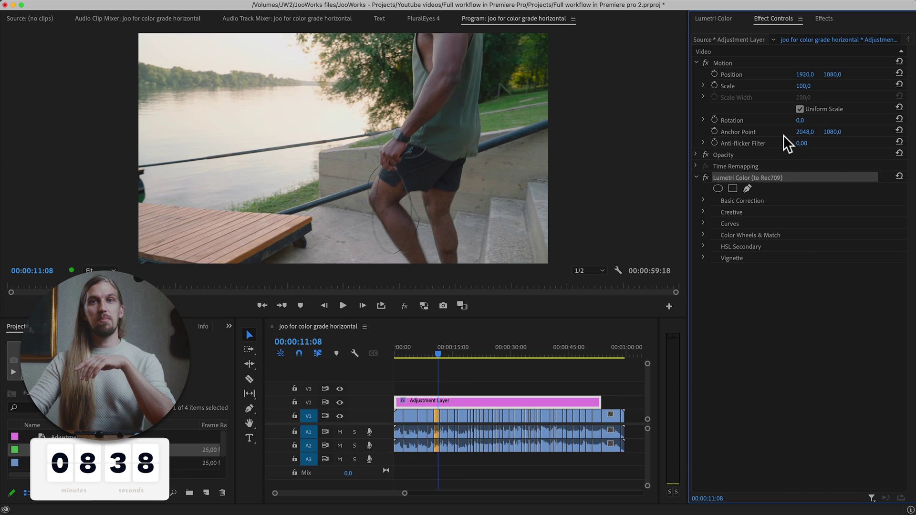
Shape the adjustment layer's RGB curve into a gentle S, lowering shadows and lifting highlights
click(713, 19)
click(767, 70)
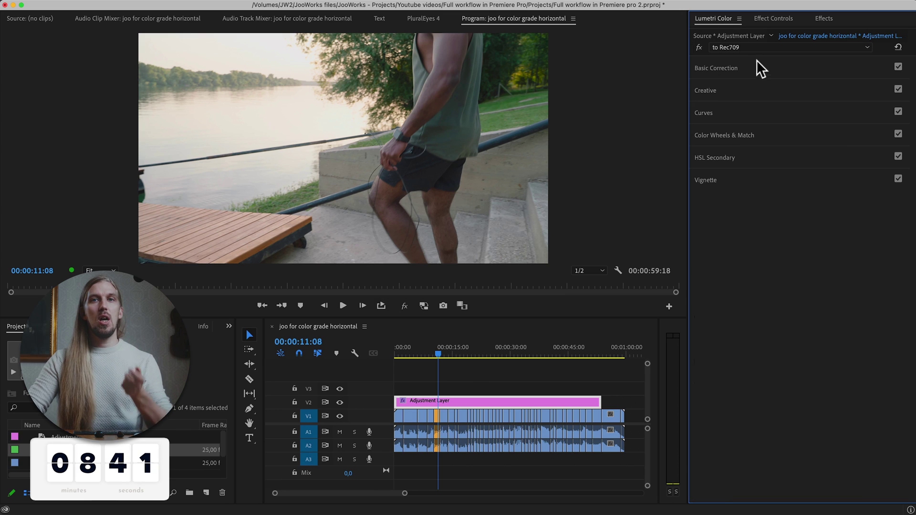
click(744, 111)
drag(772, 289, 769, 286)
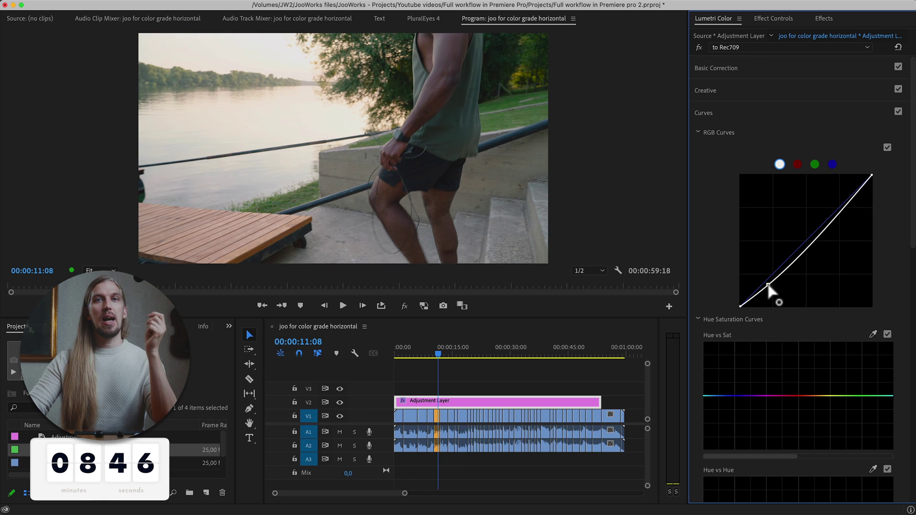
drag(825, 225, 824, 223)
drag(739, 306, 740, 302)
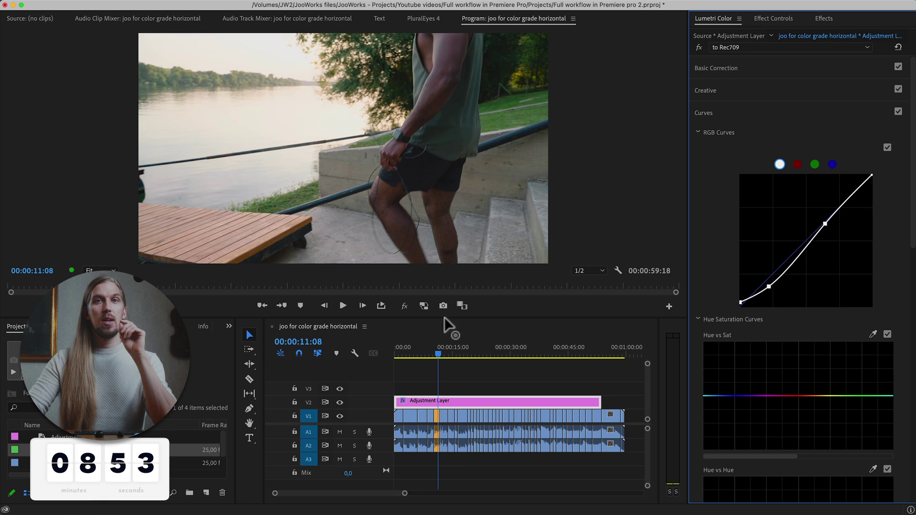
mouse_move(425, 352)
mouse_down()
mouse_move(408, 353)
mouse_move(513, 354)
mouse_move(437, 353)
mouse_up()
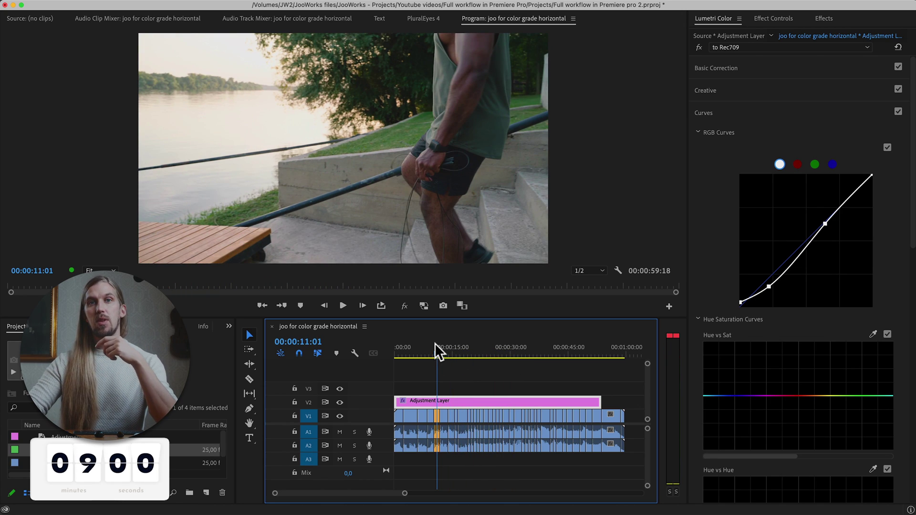
Add Fast Color Corrector to the adjustment layer and stack it above Lumetri Color (to Rec709)
click(812, 19)
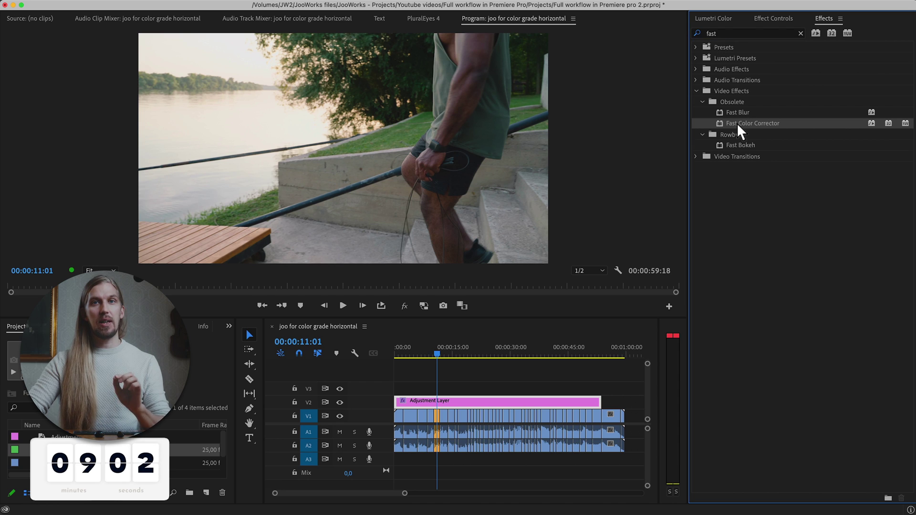
drag(738, 123, 444, 400)
click(767, 18)
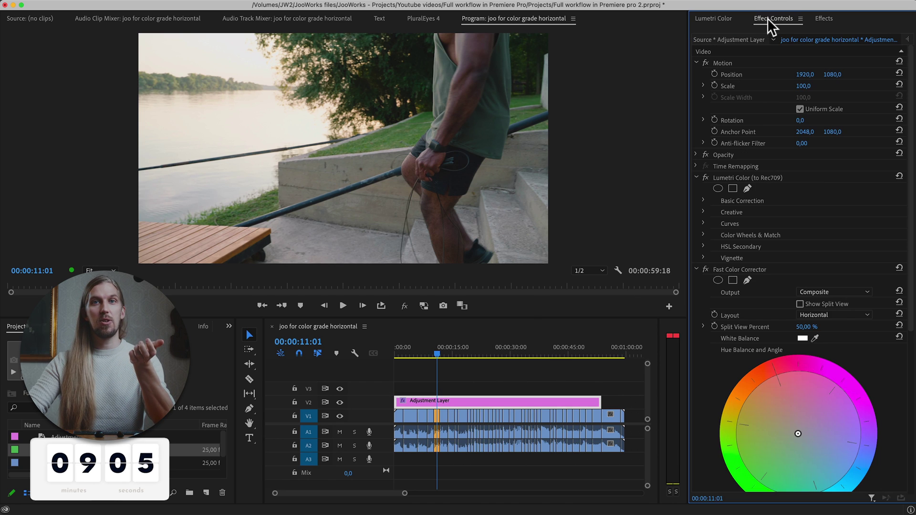
click(695, 177)
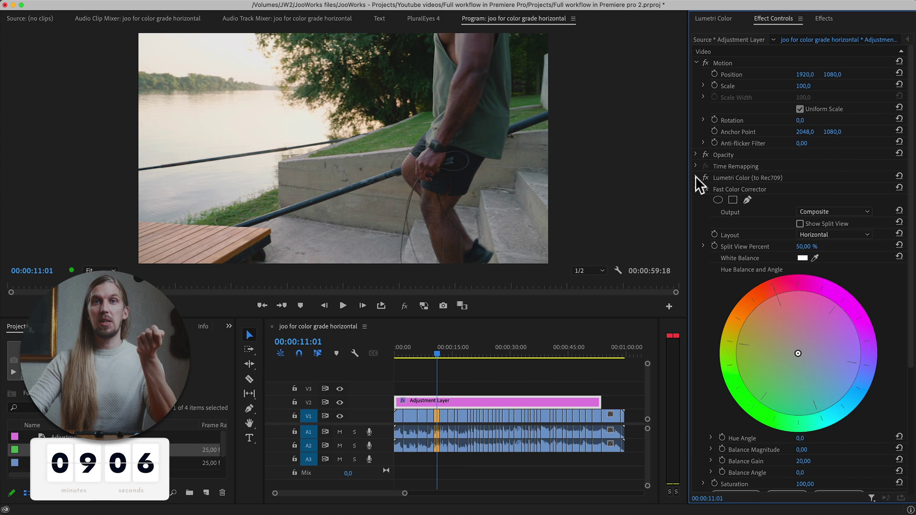
drag(730, 189, 734, 173)
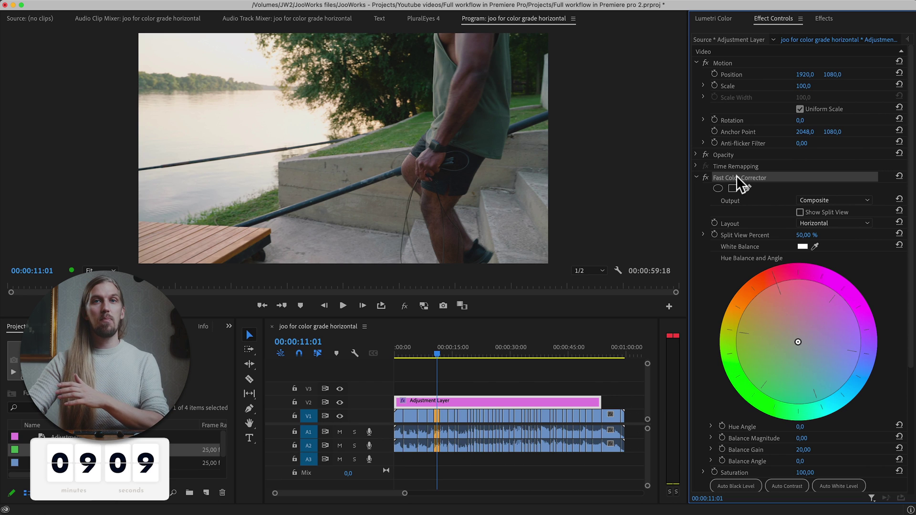
Rename the Fast Color Corrector to 'Global WB & EXP'
right_click(738, 182)
click(742, 186)
text(Global WB )
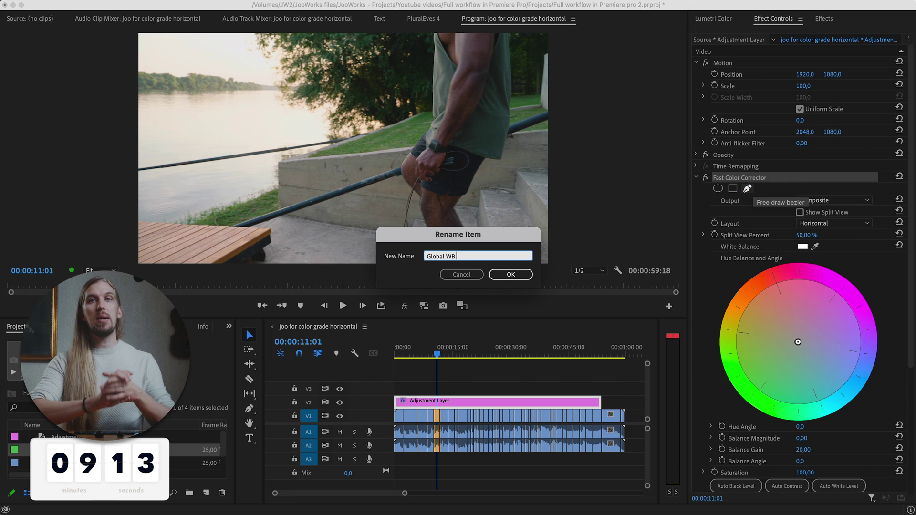
text(& EXP)
key(Return)
Set Balance Gain to 1, shift hue balance to 44.86 at −148.4°, and cap output white at 230.30
scroll(716, 324, down, 2)
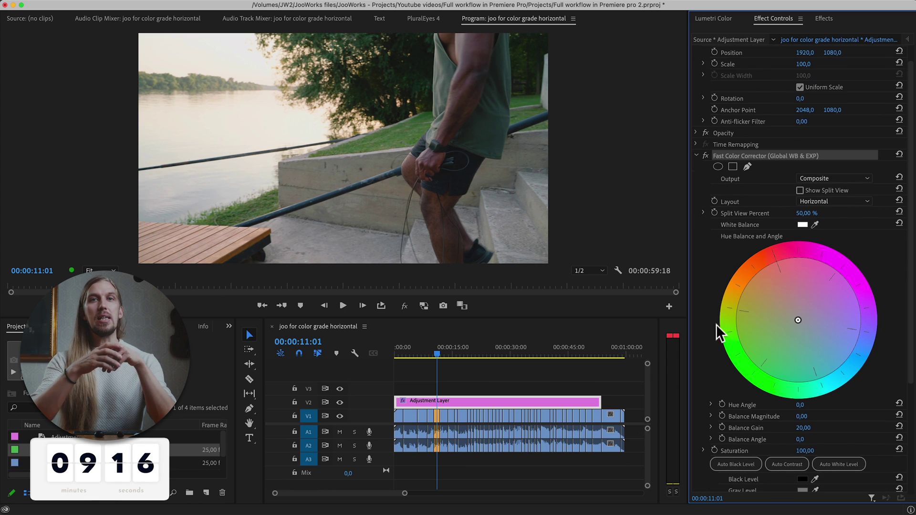
click(804, 428)
text(1)
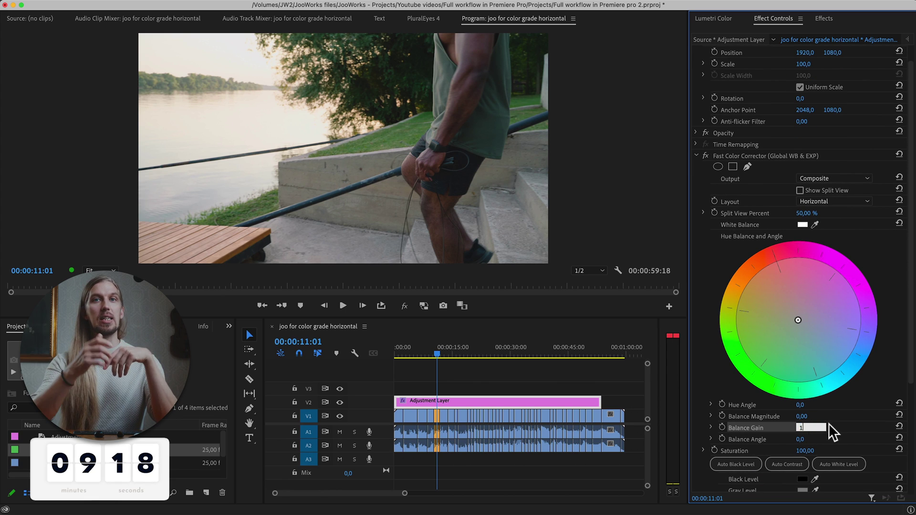
key(Return)
drag(797, 318, 771, 304)
scroll(703, 273, down, 5)
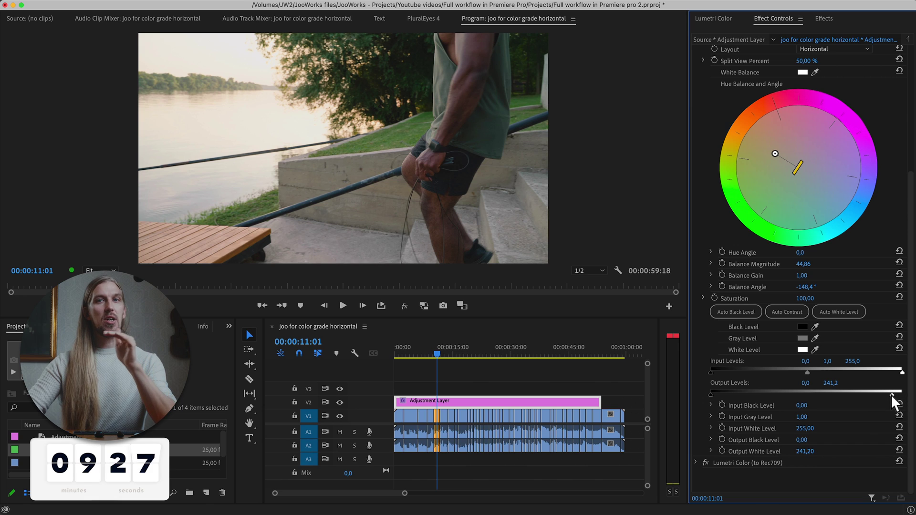
mouse_move(891, 394)
mouse_down()
mouse_move(878, 394)
mouse_move(888, 394)
mouse_up()
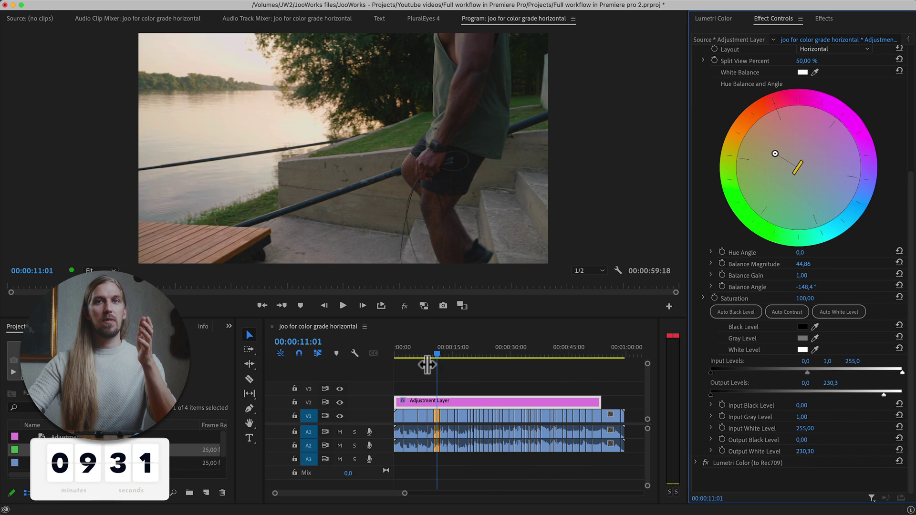
mouse_move(437, 351)
mouse_down()
mouse_move(573, 360)
mouse_move(437, 360)
mouse_up()
Load 'Joo.Works - Fujifilm neutral.cube' from the ACES LUT kit as the Creative look
click(713, 18)
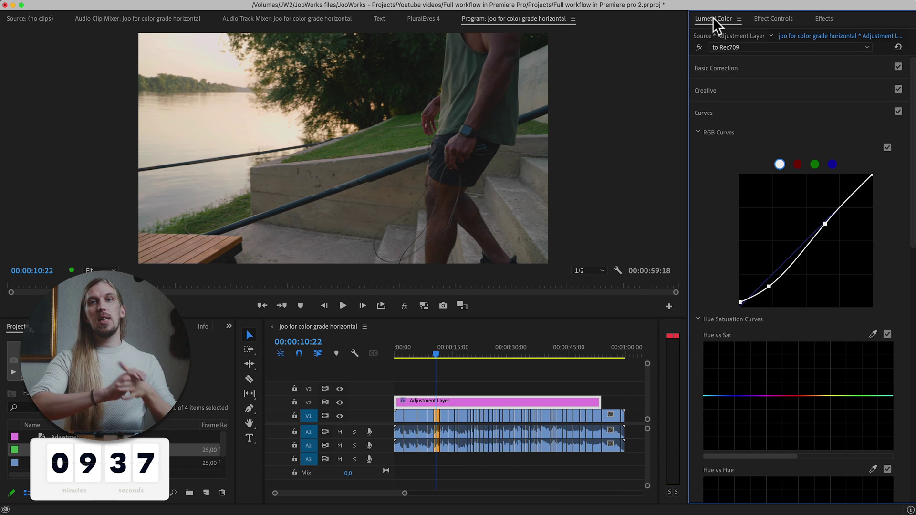
click(749, 113)
click(736, 89)
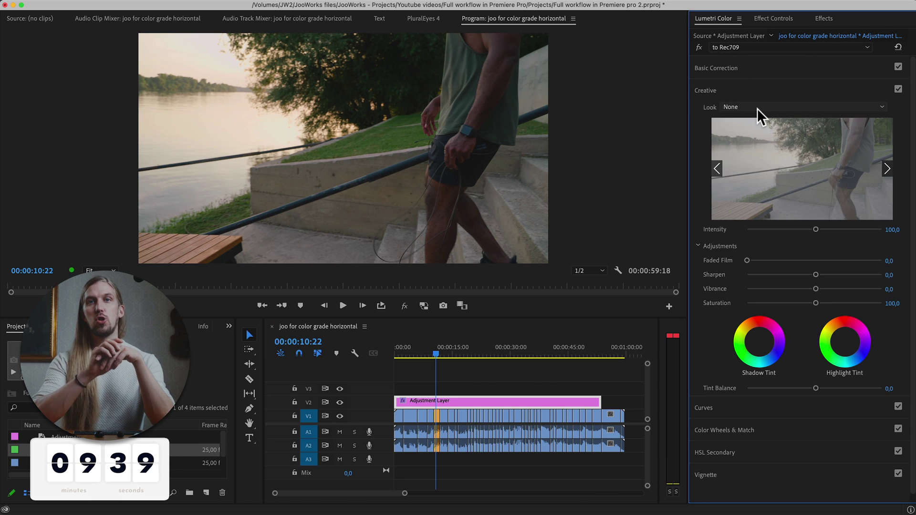
click(757, 107)
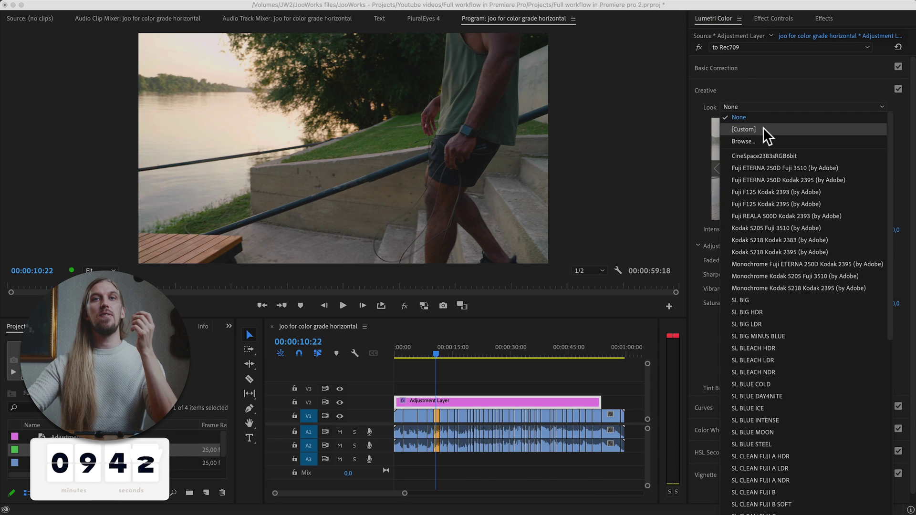
click(763, 127)
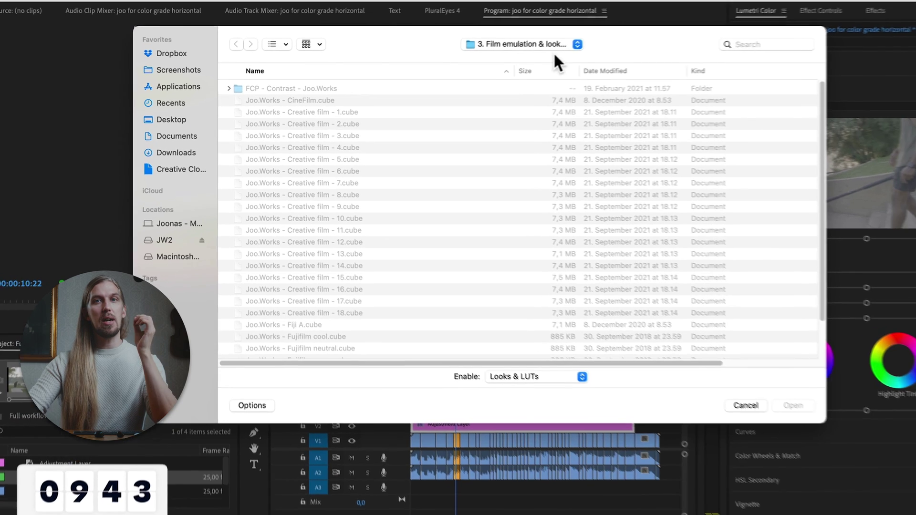
click(520, 48)
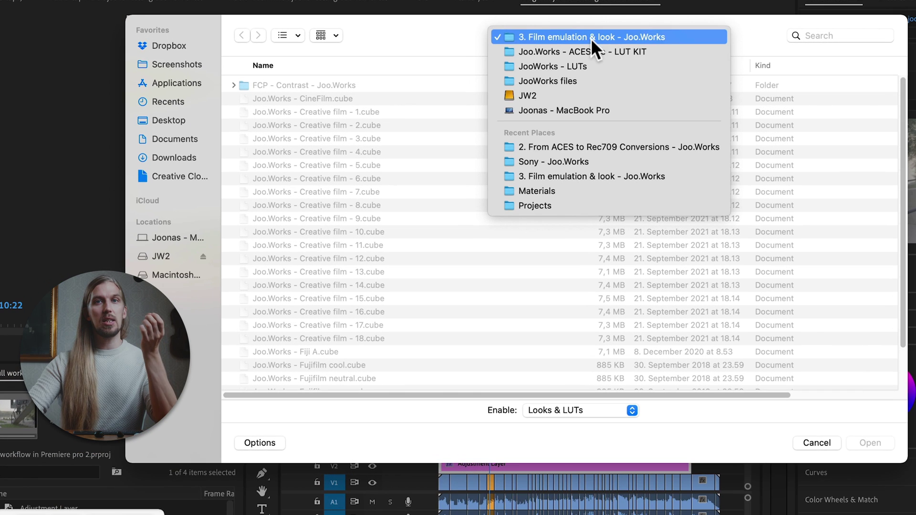
click(590, 49)
double_click(302, 111)
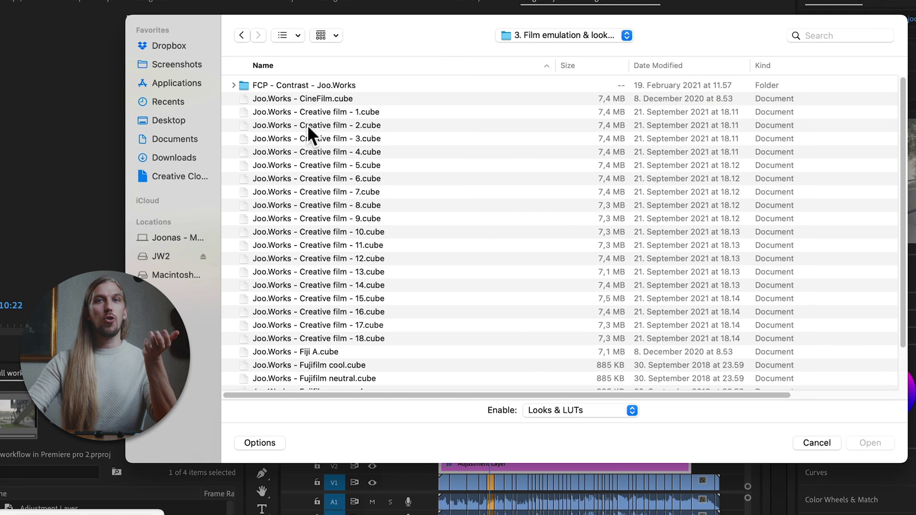
scroll(326, 272, down, 2)
click(330, 323)
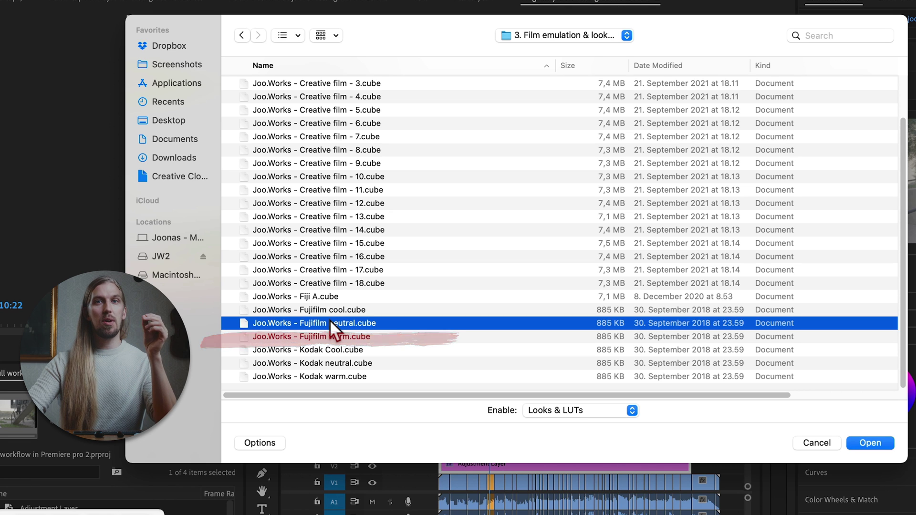
double_click(330, 323)
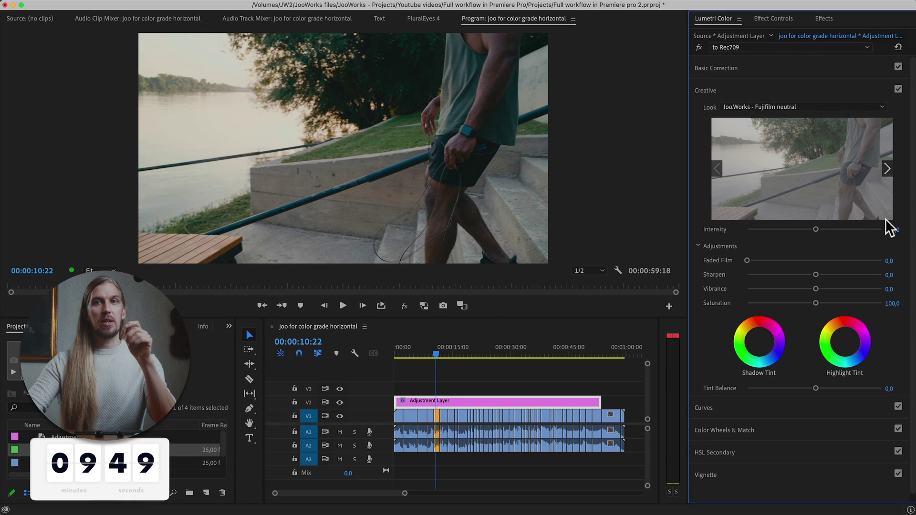
Set the Creative look's Intensity to 50
click(896, 229)
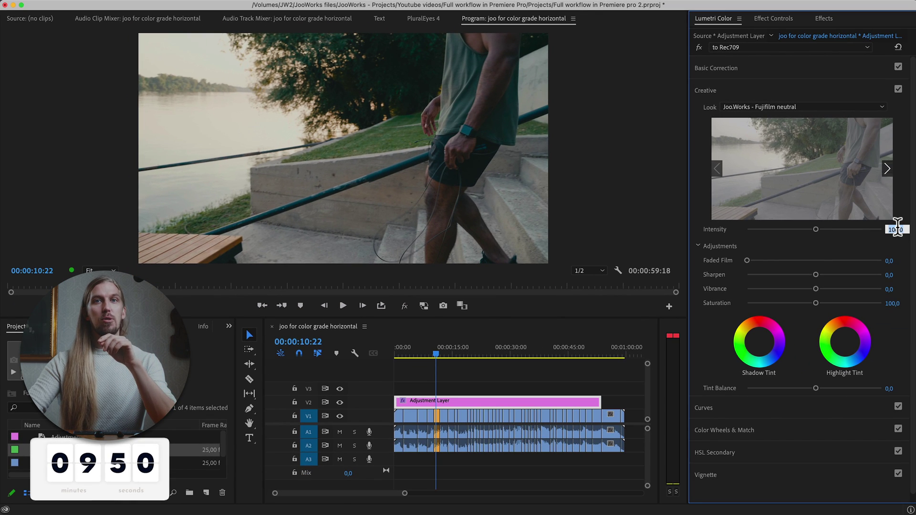
text(50)
key(Return)
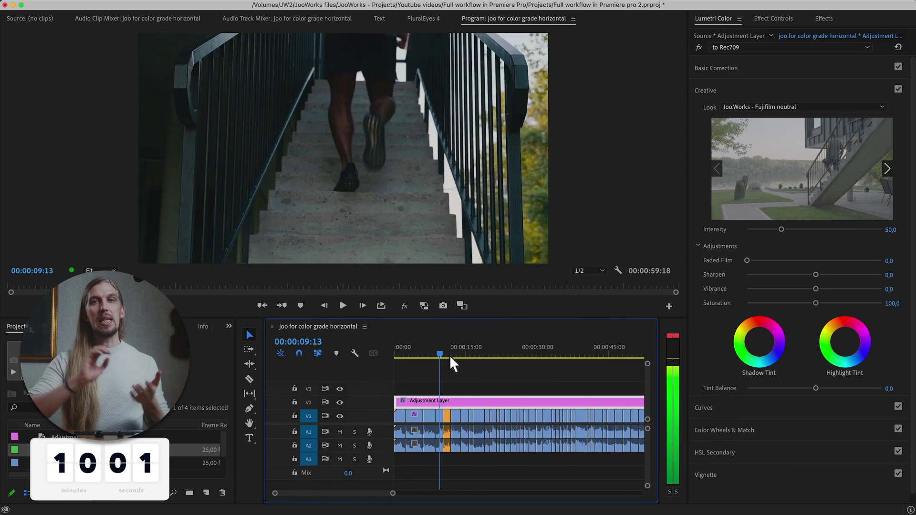
Apply a Fast Color Corrector to the first clip on V1
drag(449, 354, 366, 355)
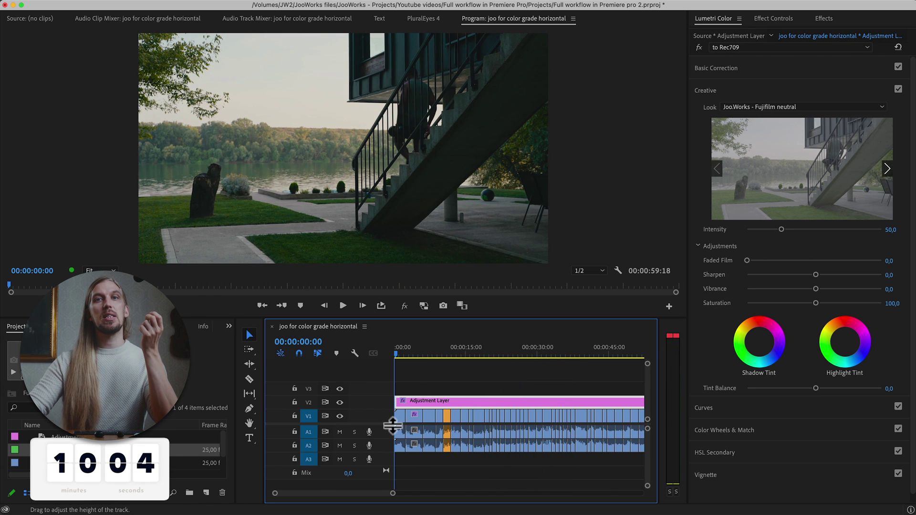
click(407, 417)
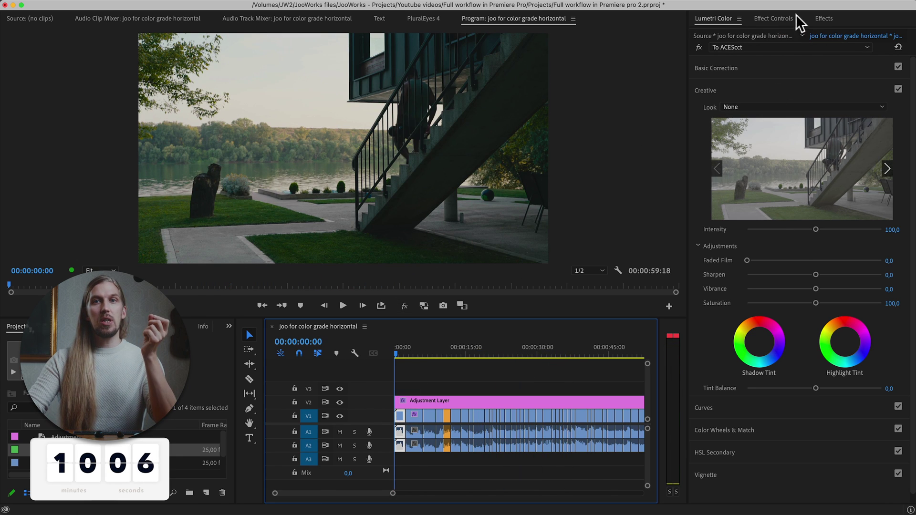
click(820, 17)
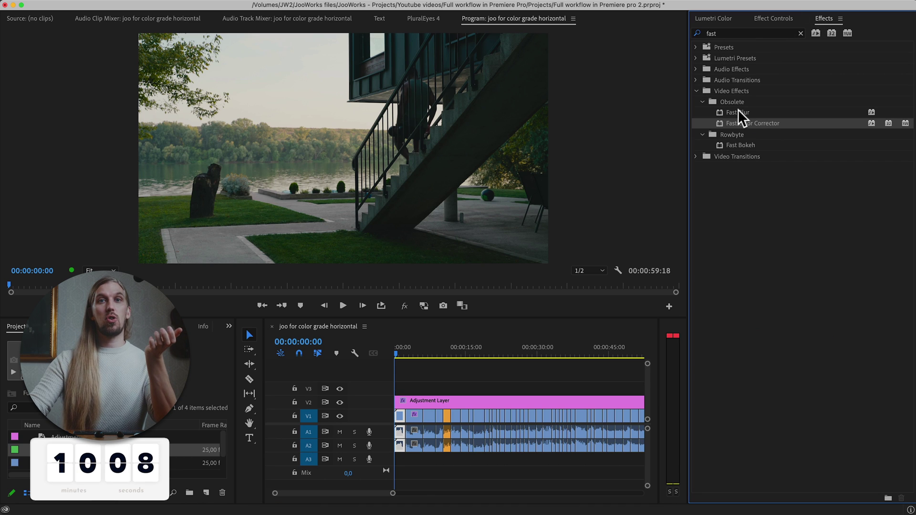
drag(736, 123, 409, 417)
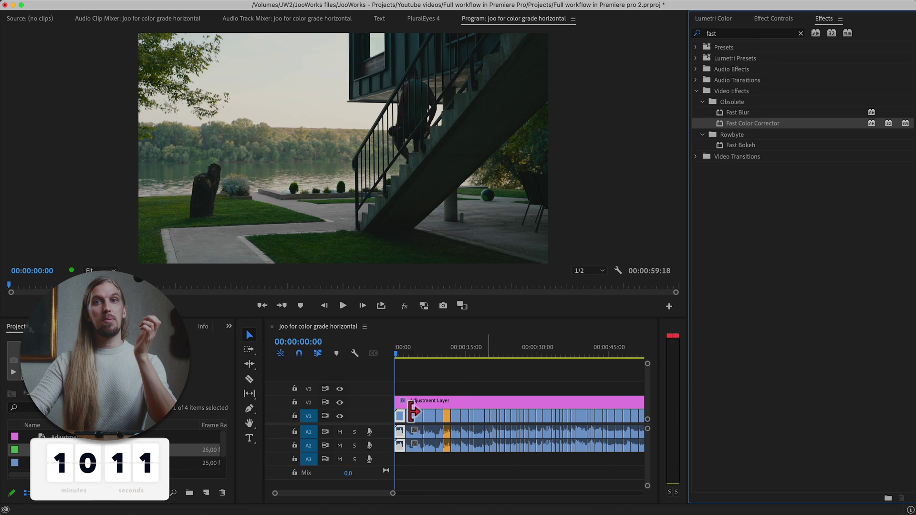
Rename the first clip's Fast Color Corrector to 'Clip WB & EXP'
click(773, 18)
click(699, 177)
click(695, 62)
right_click(731, 108)
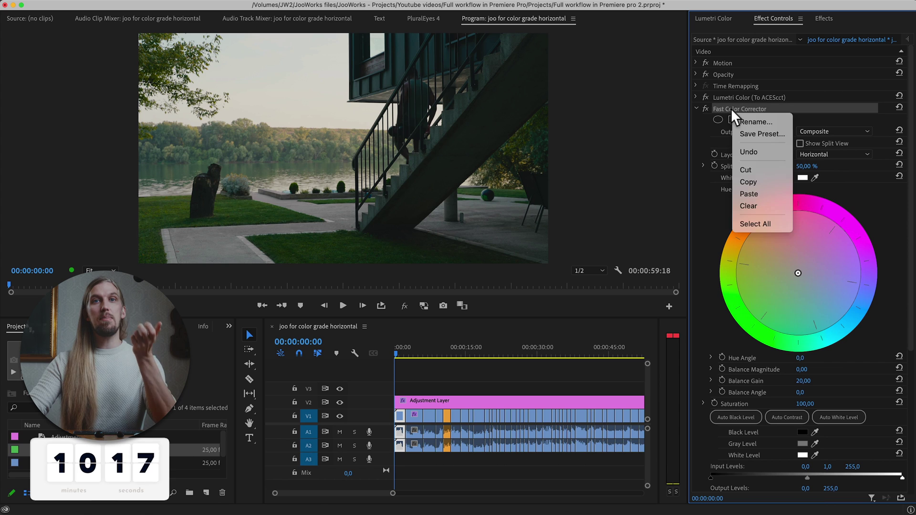
click(757, 118)
text(Clip WB & EXP)
key(Return)
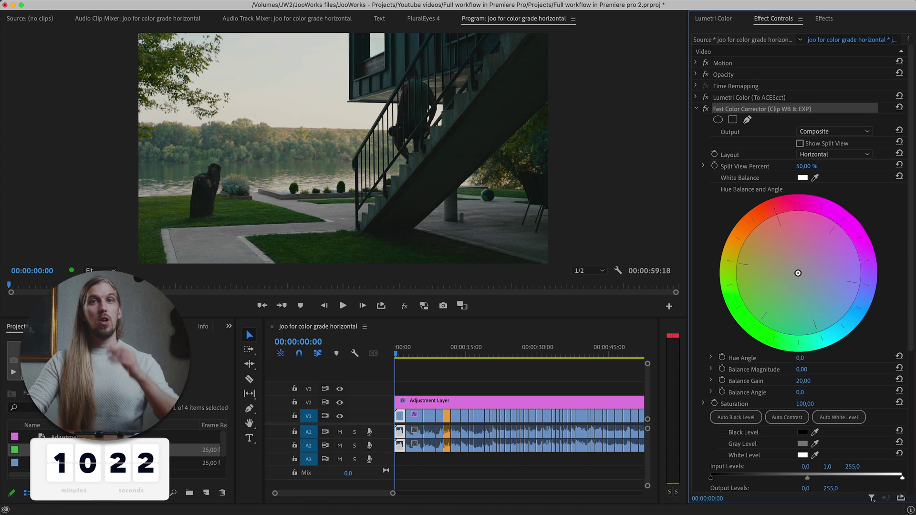
Set the clip's Balance Gain to 5.00
click(802, 381)
text(5)
key(Return)
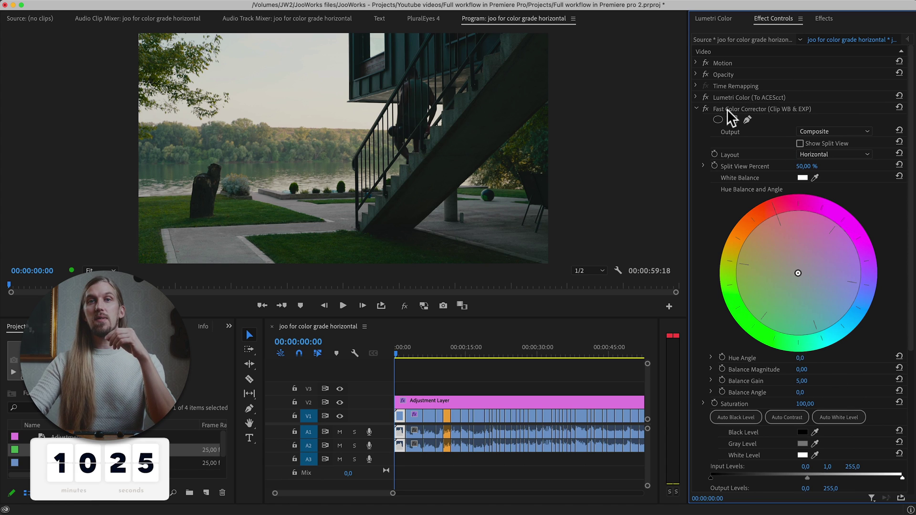
Select all the clips on V1, A1 and A2
click(730, 110)
scroll(524, 448, down, 2)
drag(558, 459, 405, 421)
Turn on Comparison View and grade the first clip: raise output black, lower output white, nudge balance
scroll(406, 421, up, 3)
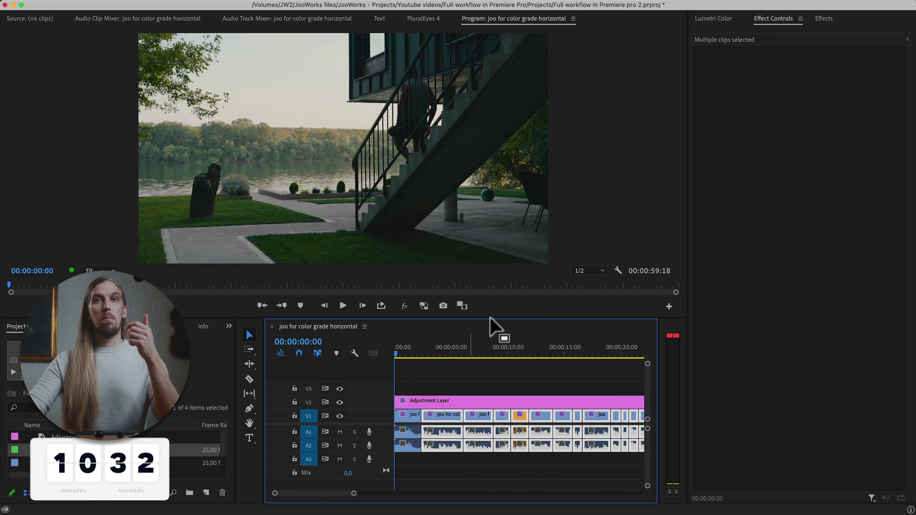
click(461, 305)
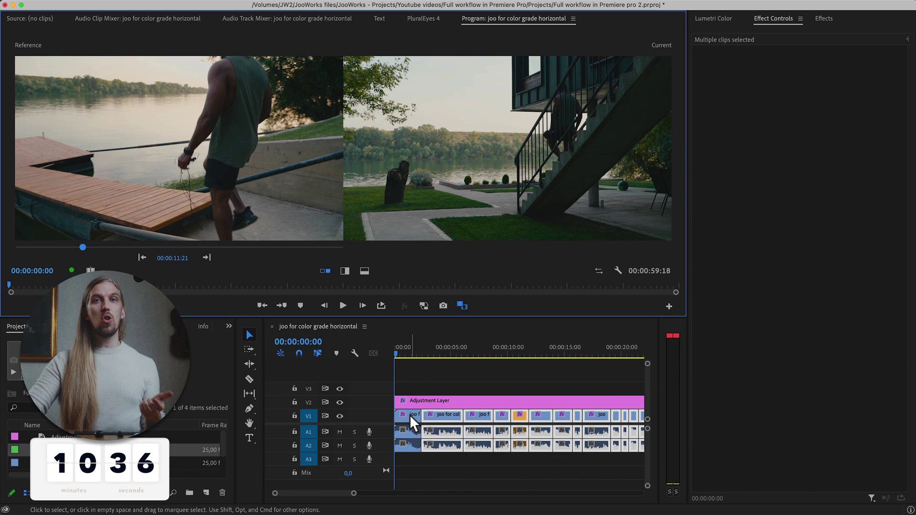
click(409, 414)
scroll(711, 212, down, 5)
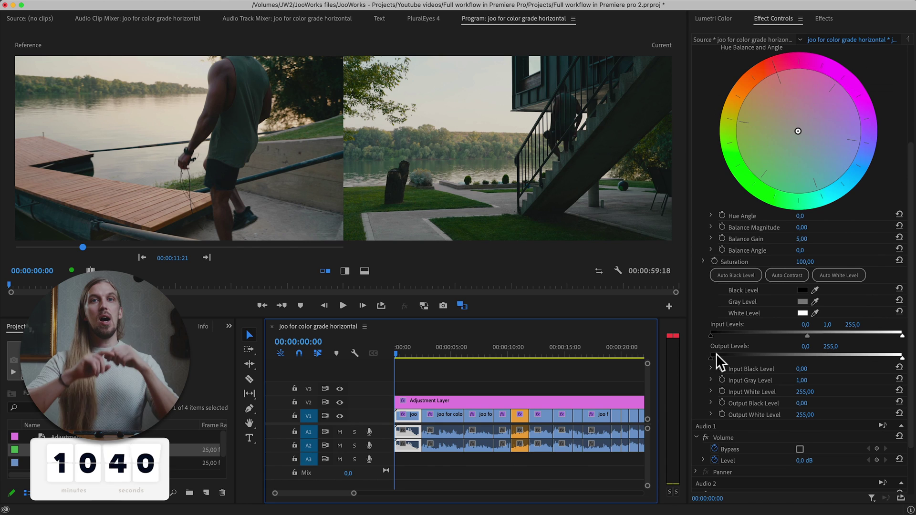
drag(712, 356, 724, 356)
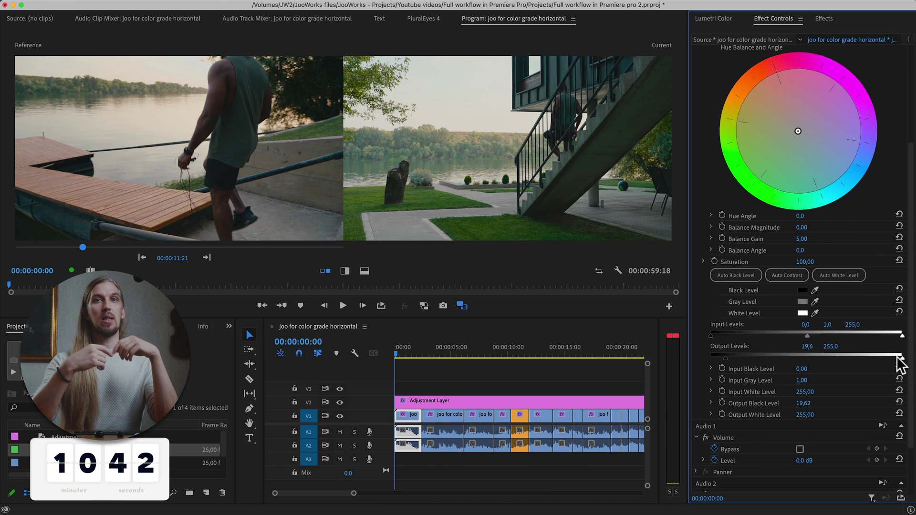
drag(897, 356, 888, 358)
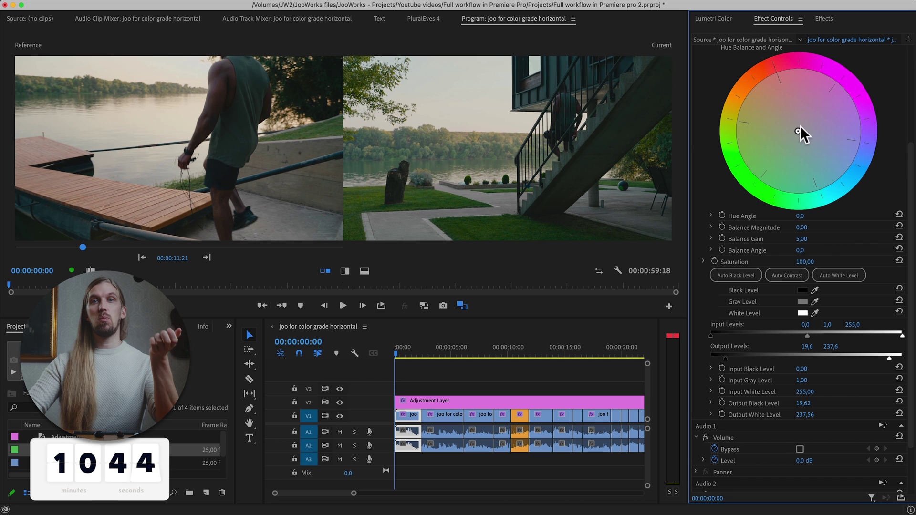
drag(799, 129, 794, 125)
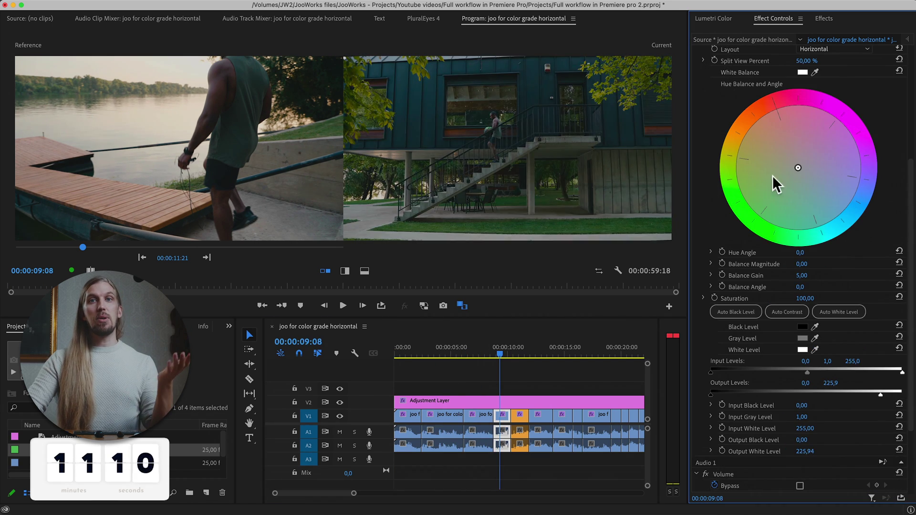
Adjust the next clip's output black and white levels to match the reference
click(525, 355)
scroll(893, 290, down, 5)
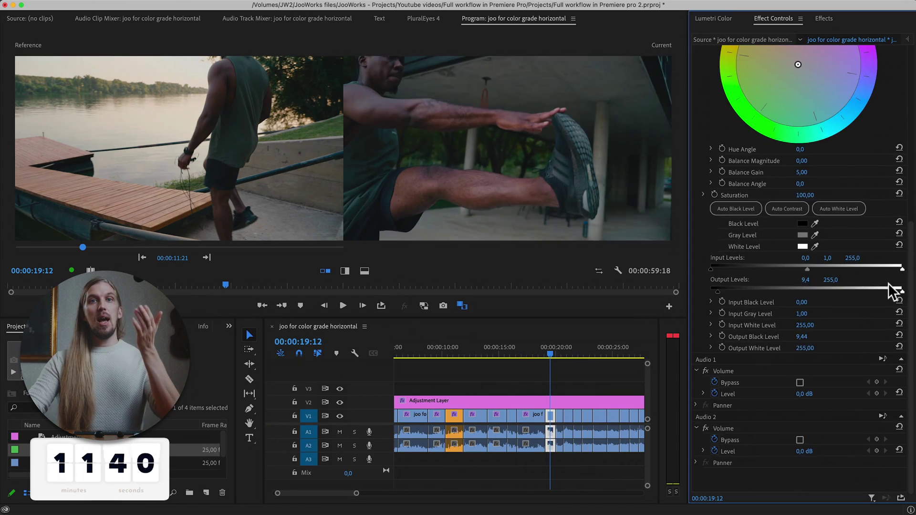
scroll(791, 133, down, 1)
scroll(725, 324, up, 5)
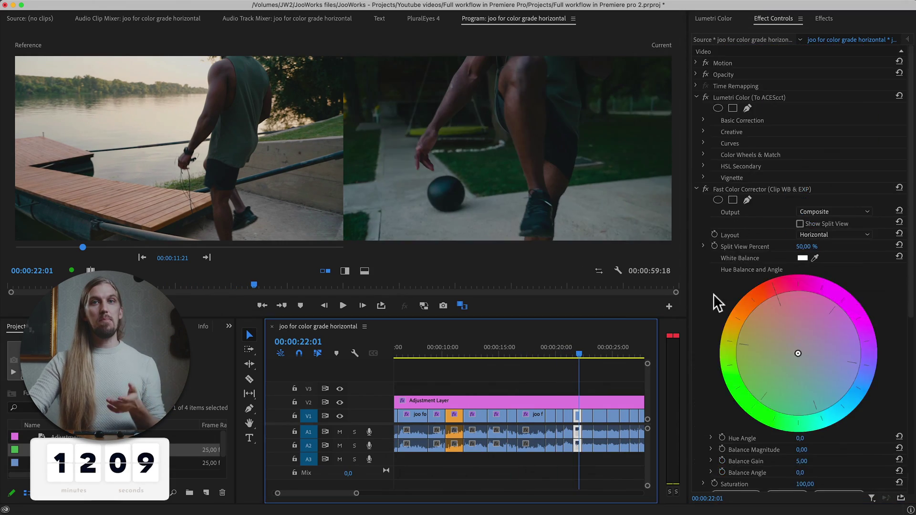
scroll(721, 272, down, 4)
drag(710, 395, 714, 394)
drag(902, 394, 896, 402)
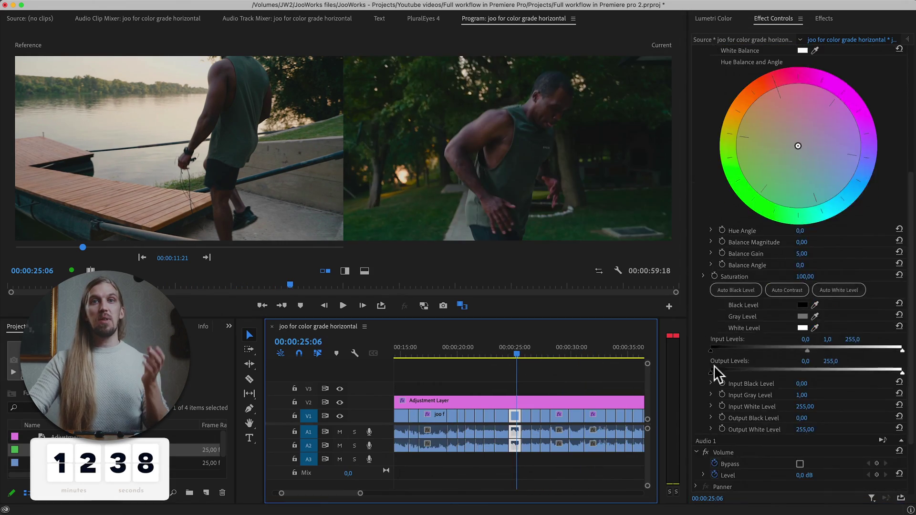
scroll(757, 210, up, 5)
Move to the following clip and shift its hue balance toward the reference
click(543, 353)
scroll(715, 301, down, 5)
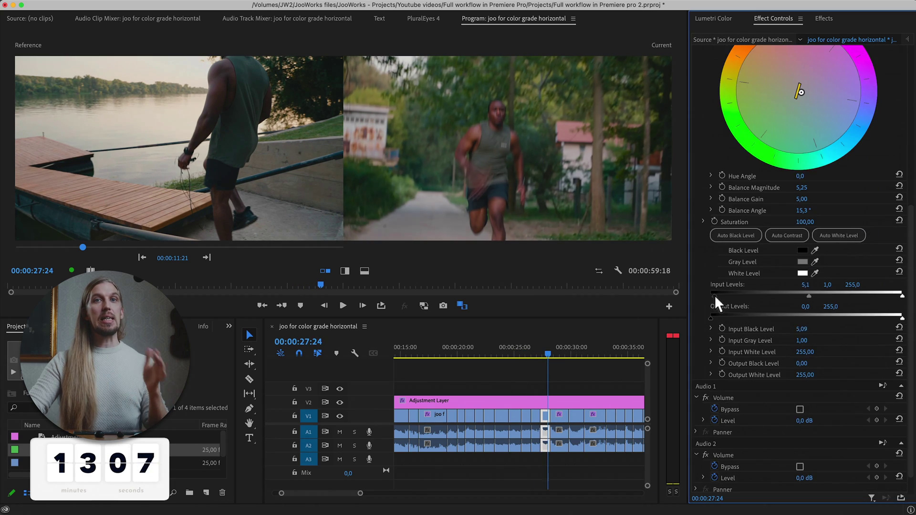
scroll(797, 265, up, 3)
key(Down)
scroll(709, 439, up, 3)
drag(797, 353, 774, 329)
Lift the next short clip's output black to 32 and adjust its colour balance to match
click(576, 350)
scroll(904, 323, down, 5)
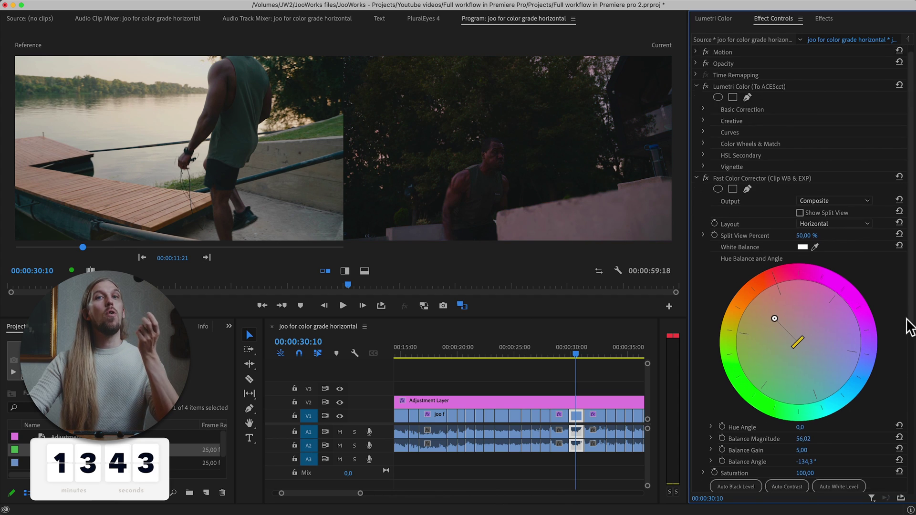
drag(729, 480, 735, 480)
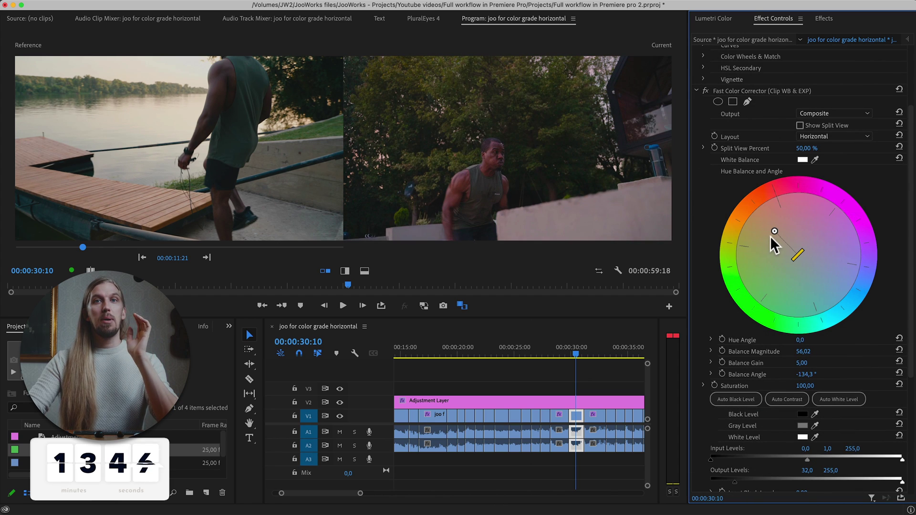
drag(771, 237, 770, 241)
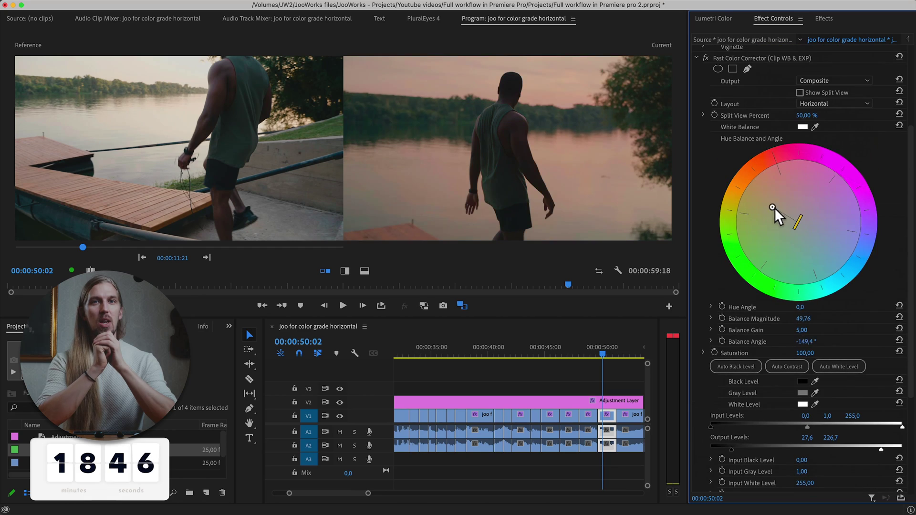
Shift the sunset clip's balance to 30.53 at −146.1°, then leave Comparison View
drag(772, 207, 779, 229)
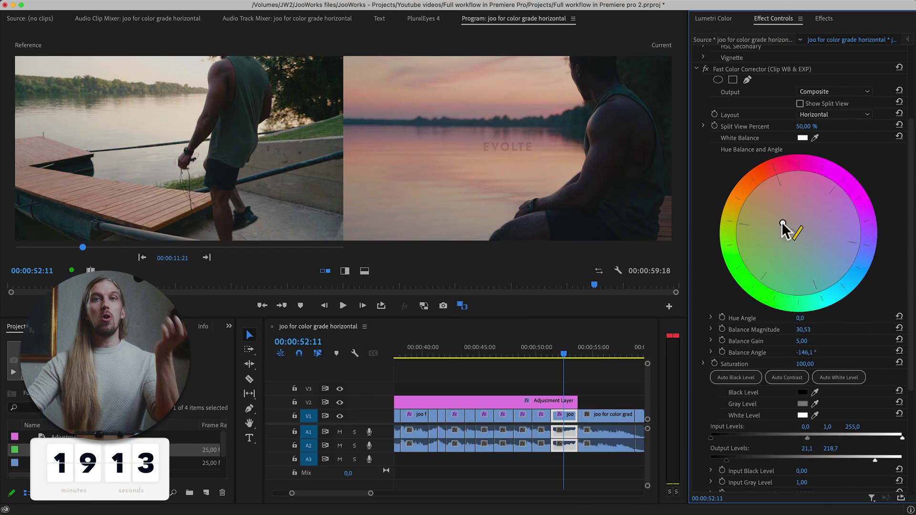
key(backslash)
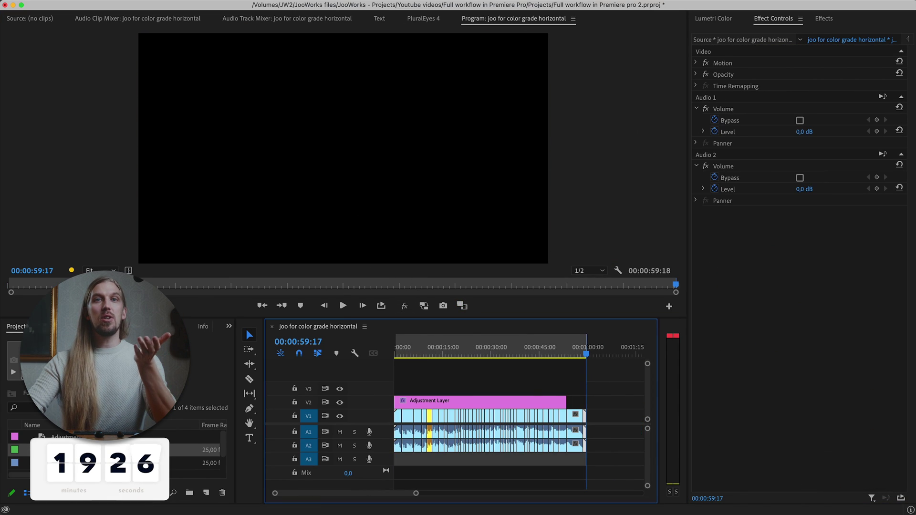
Place an adjustment layer on V3, extended to match the V2 layer
drag(62, 437, 465, 377)
drag(373, 386, 567, 385)
click(487, 386)
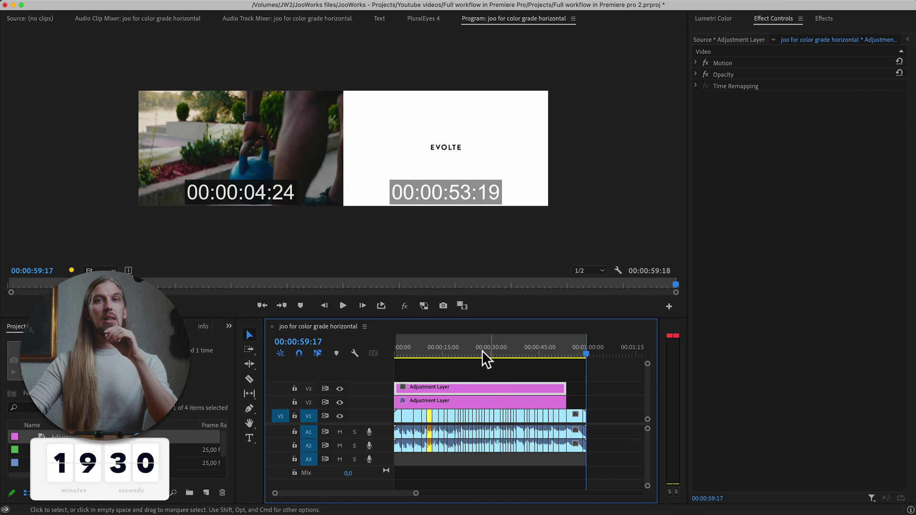
click(487, 352)
Load the DCI-P3 to sRGB monitoring LUT from '4. Color monitoring' as the V3 layer's Input LUT
click(716, 18)
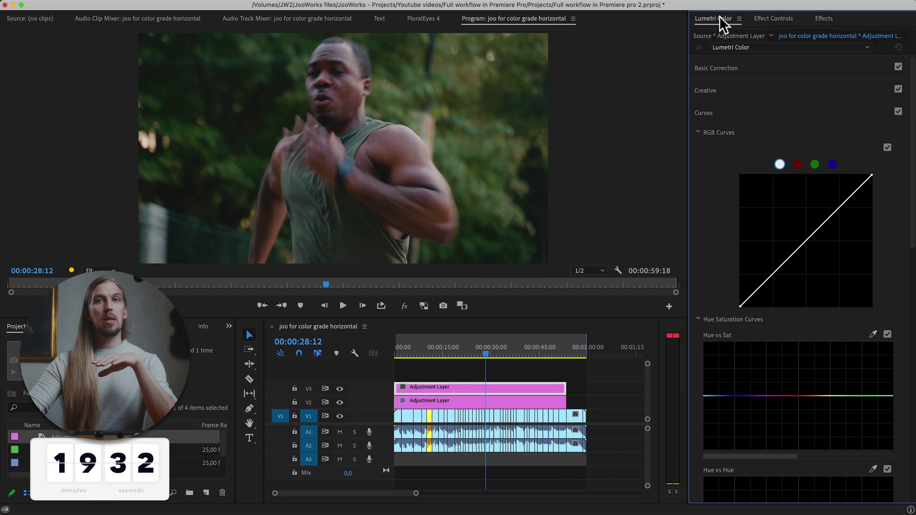
click(753, 69)
click(761, 85)
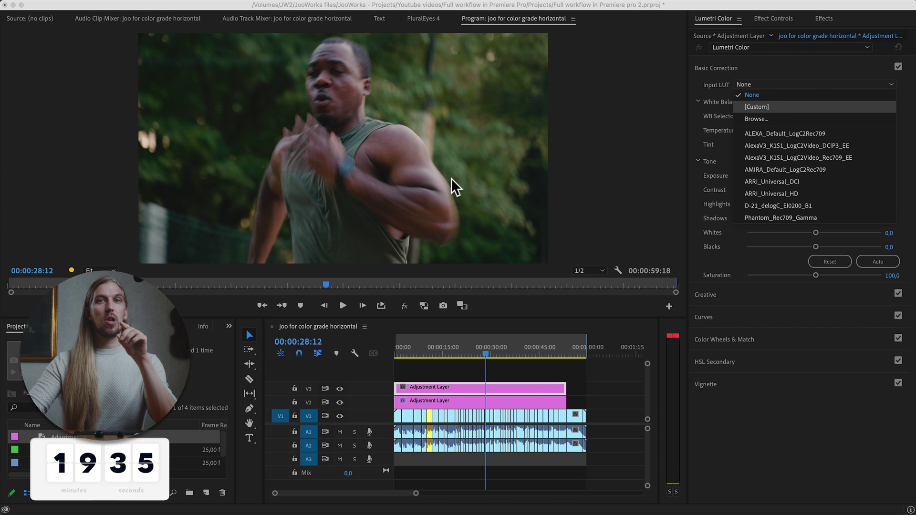
key(Down)
key(Return)
click(474, 50)
click(473, 62)
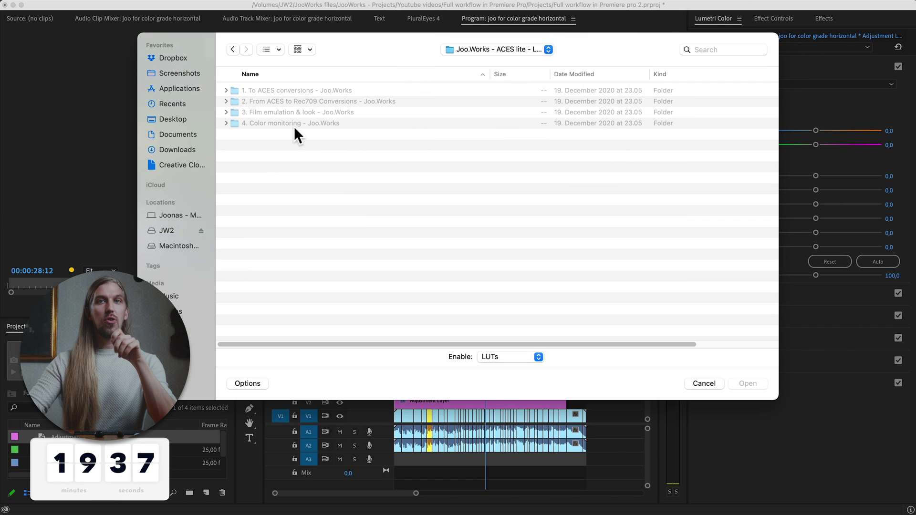
double_click(285, 123)
click(313, 101)
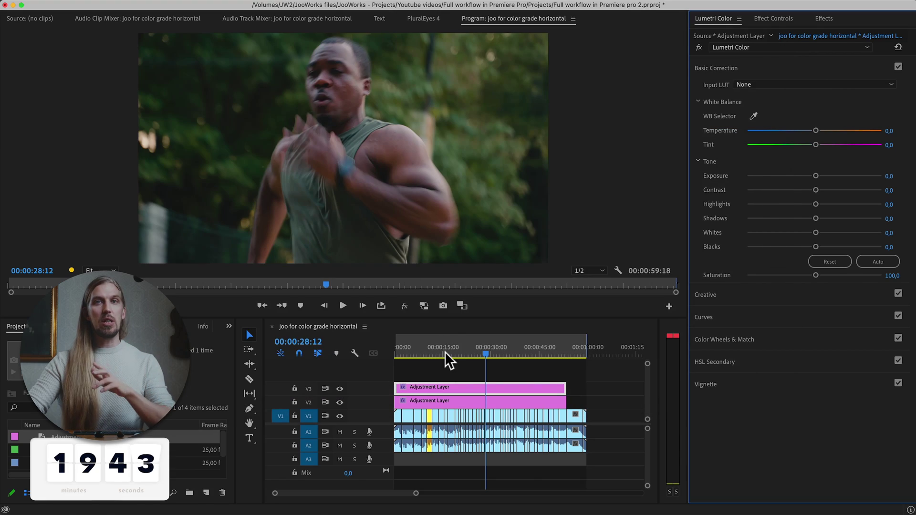
mouse_move(466, 346)
mouse_down()
mouse_move(408, 350)
mouse_move(530, 355)
mouse_move(459, 357)
mouse_up()
Lower the V2 adjustment layer's global output white level slightly
click(491, 400)
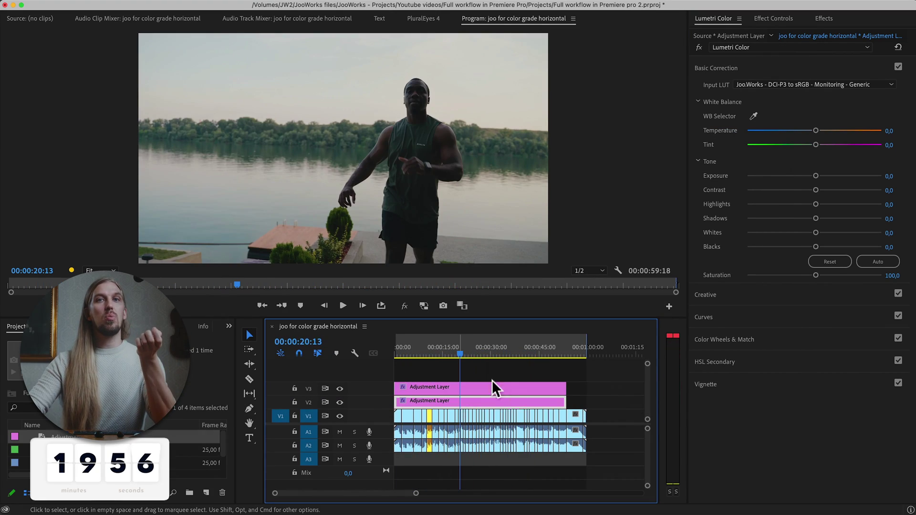
click(773, 18)
click(696, 97)
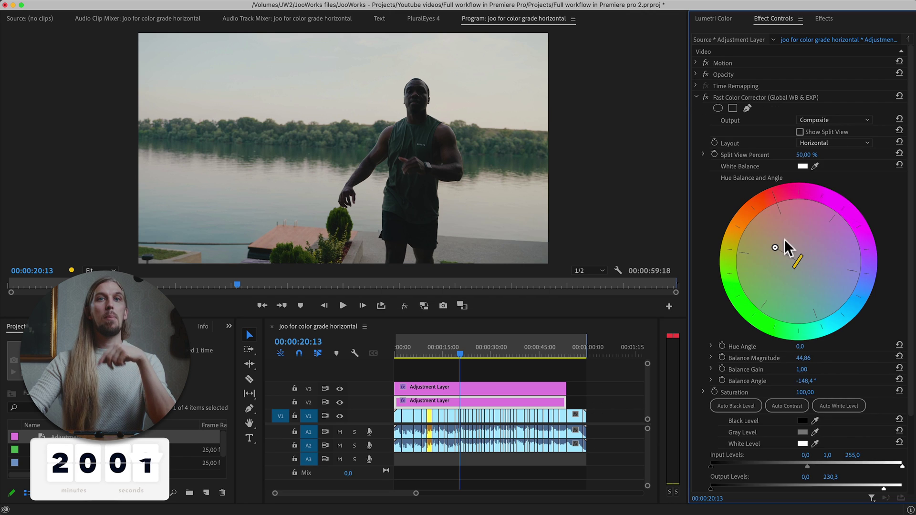
scroll(835, 334, down, 3)
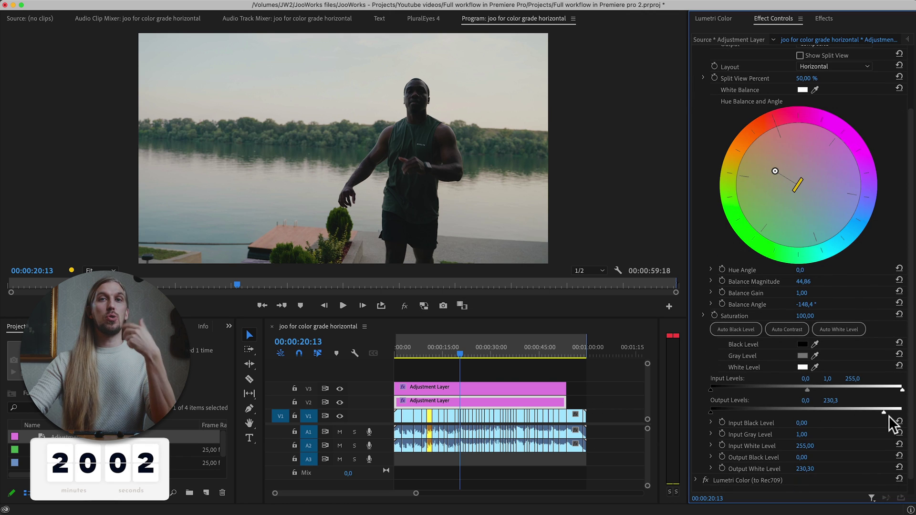
drag(889, 412, 888, 412)
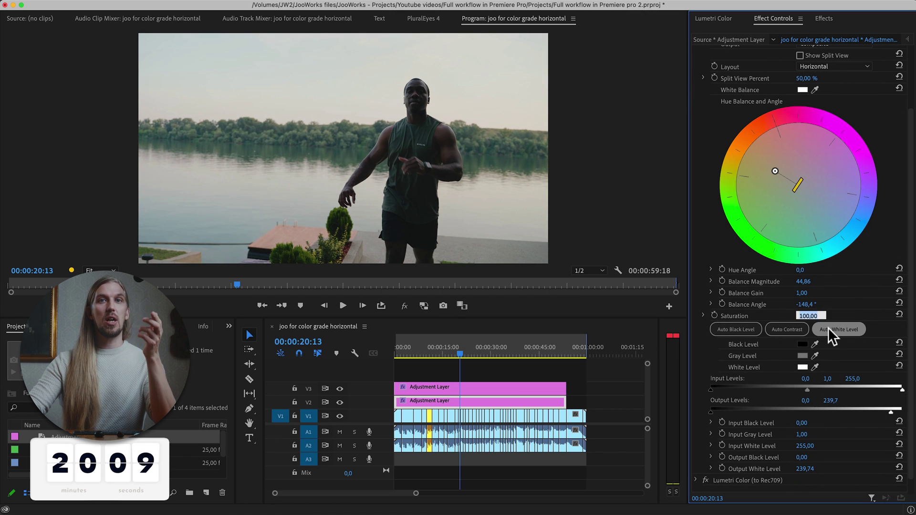
drag(469, 356, 420, 364)
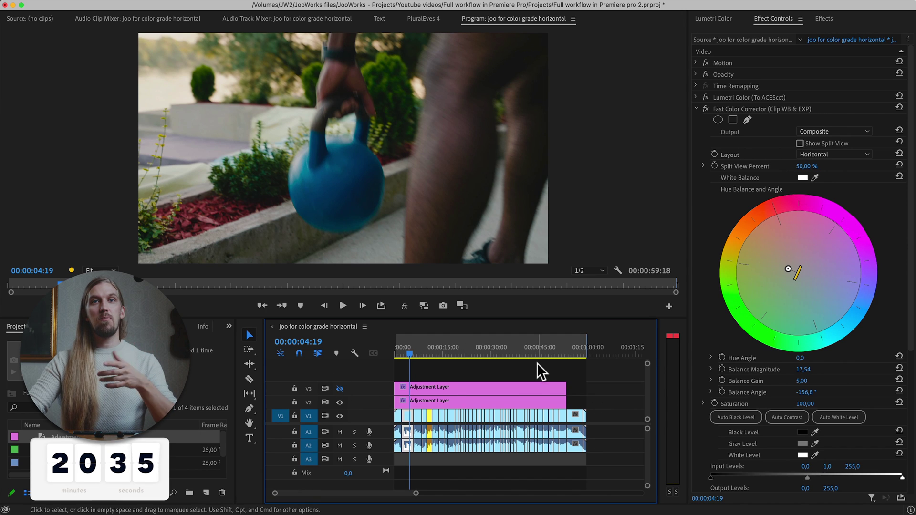
Queue the sequence as an H.264 3840x2160 export named 'Evolte - AD - Graded - Done #1.mp4'
key(super+m)
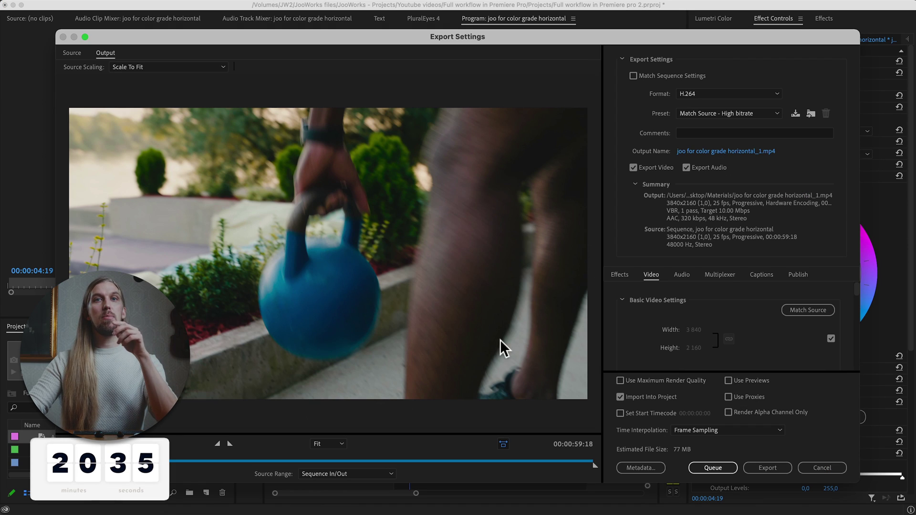
click(715, 144)
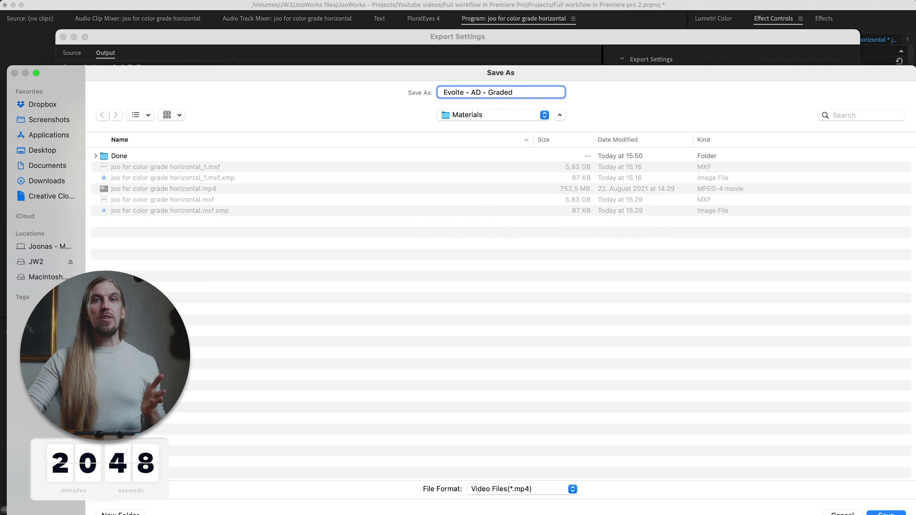
key(Return)
click(720, 462)
click(775, 82)
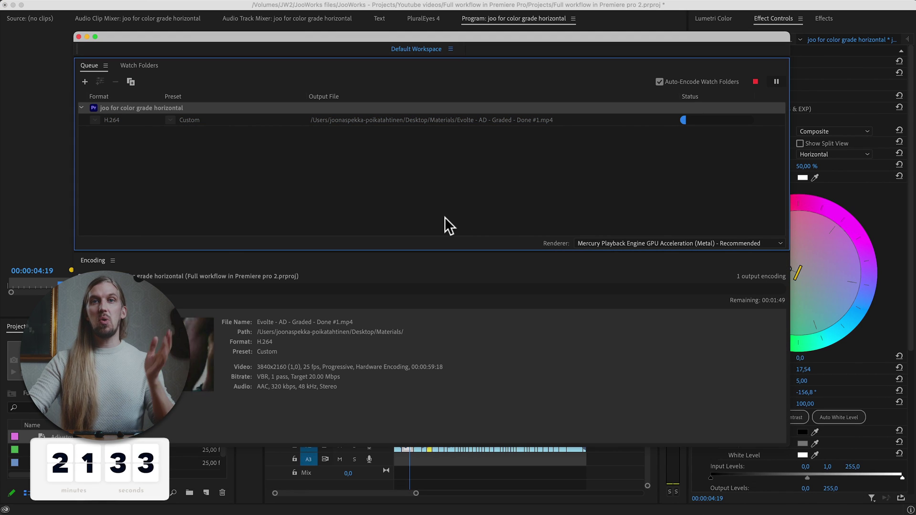